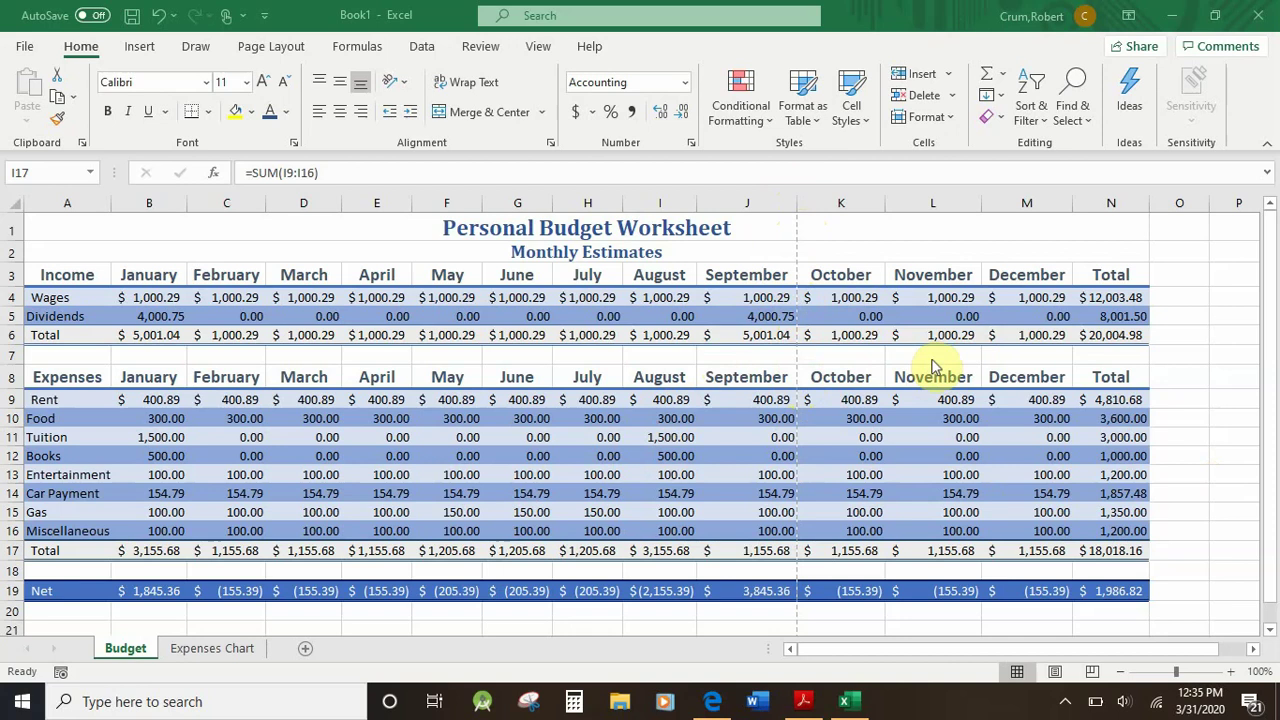
Check the page orientation options of the Budget sheet and leave the setting as it is.
left_click(292, 49)
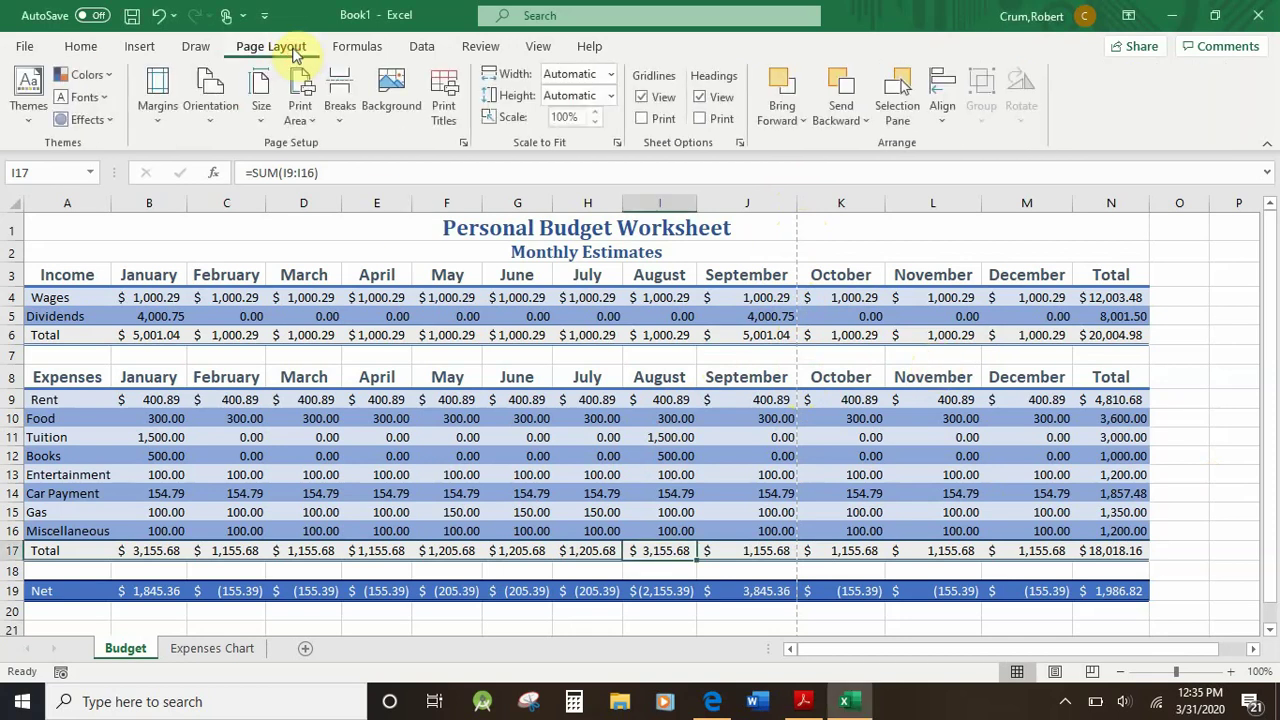
left_click(222, 128)
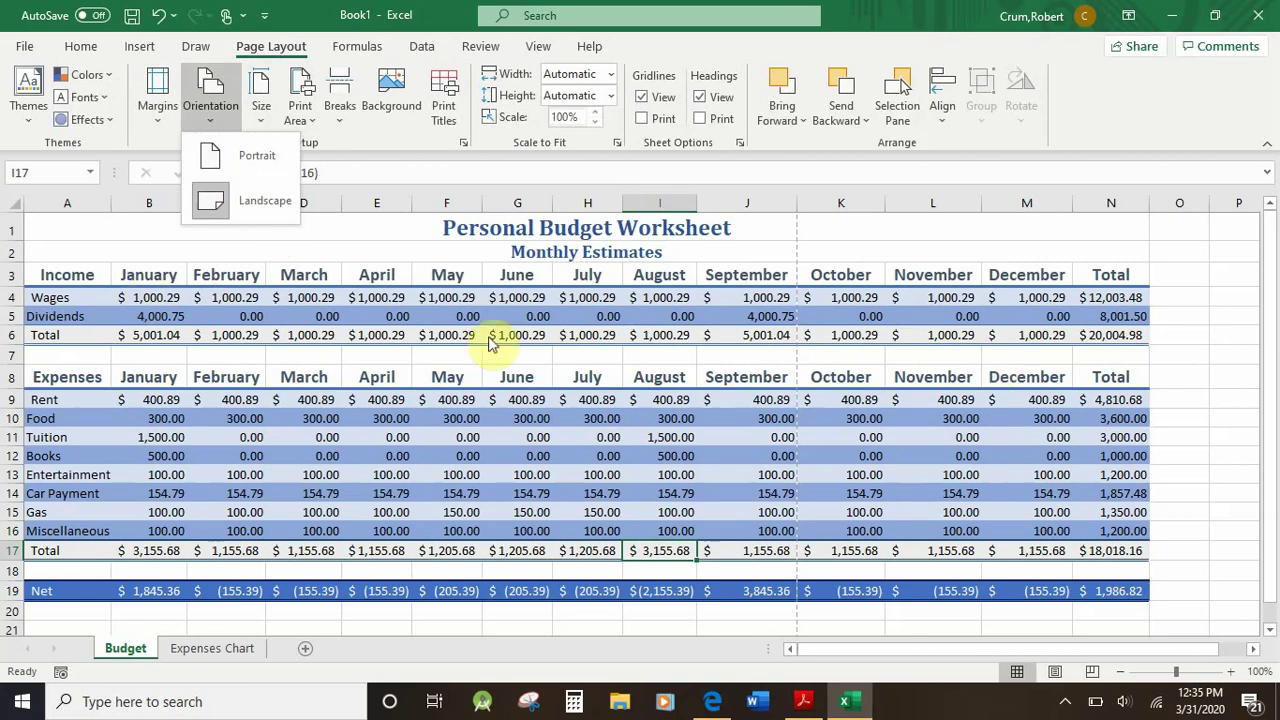
left_click(1186, 400)
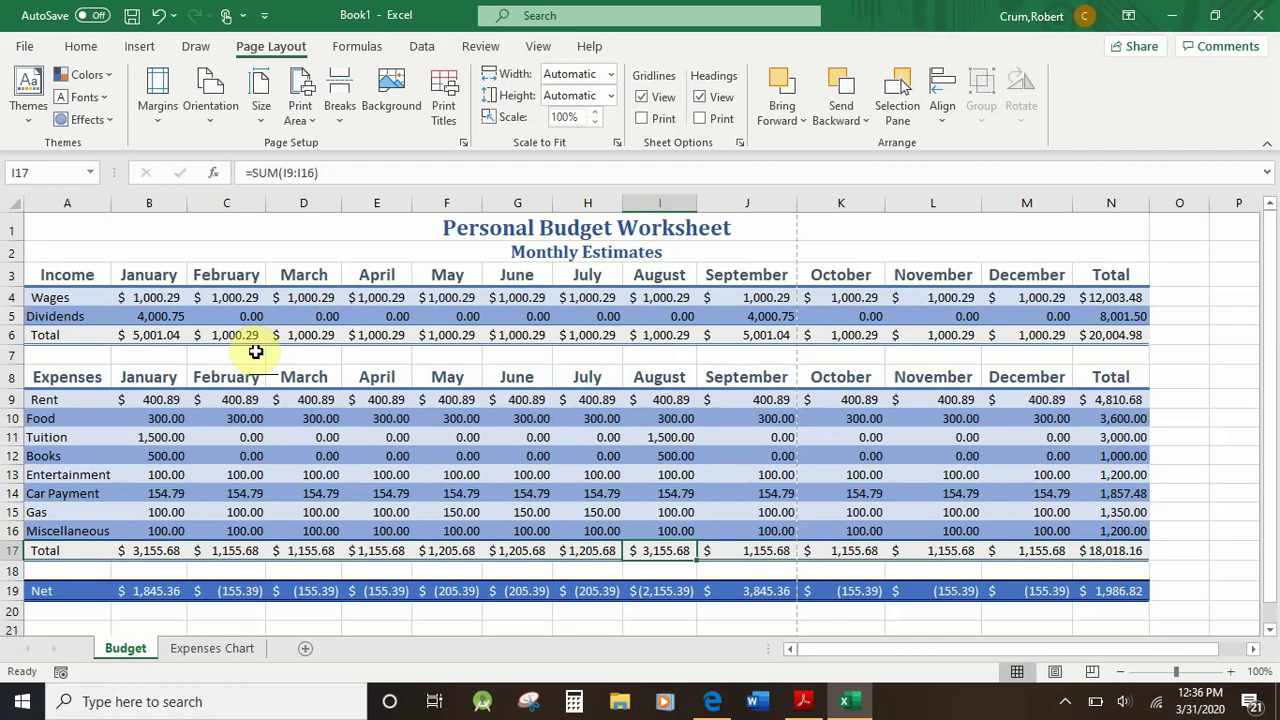
Set the print scaling of the Budget sheet to Fit Sheet on One Page and return to the worksheet.
left_click(30, 47)
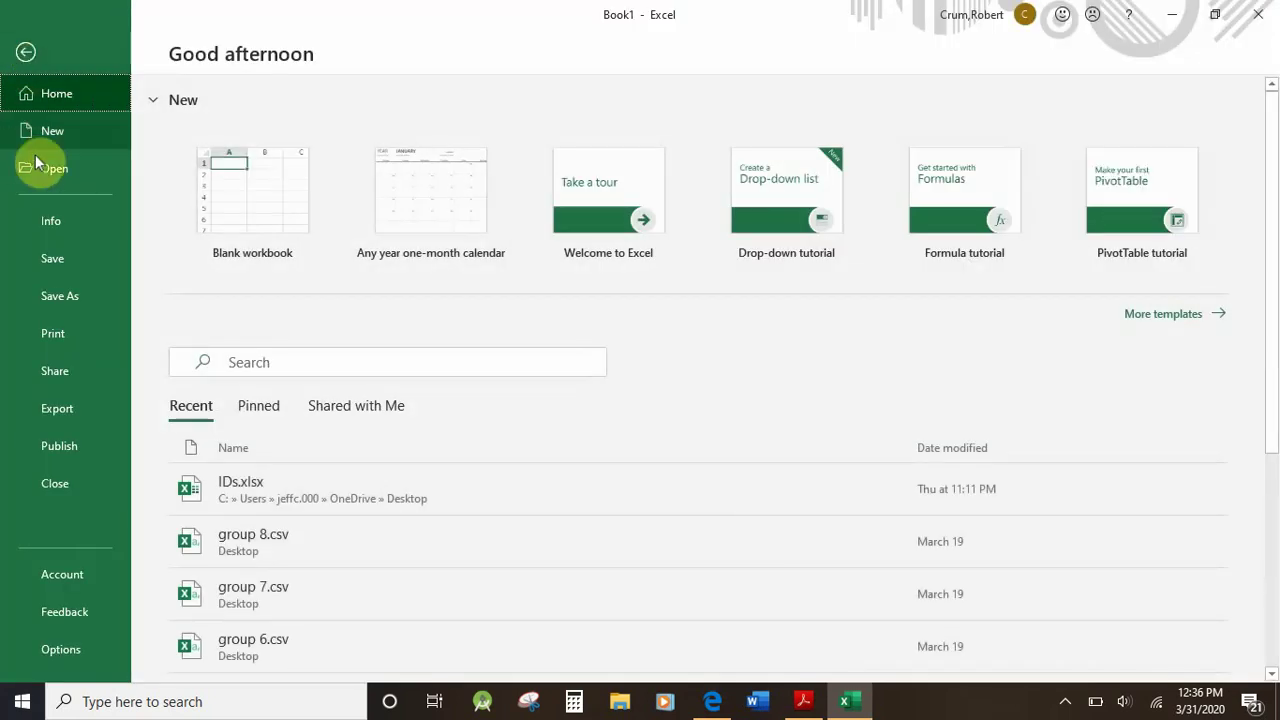
left_click(55, 334)
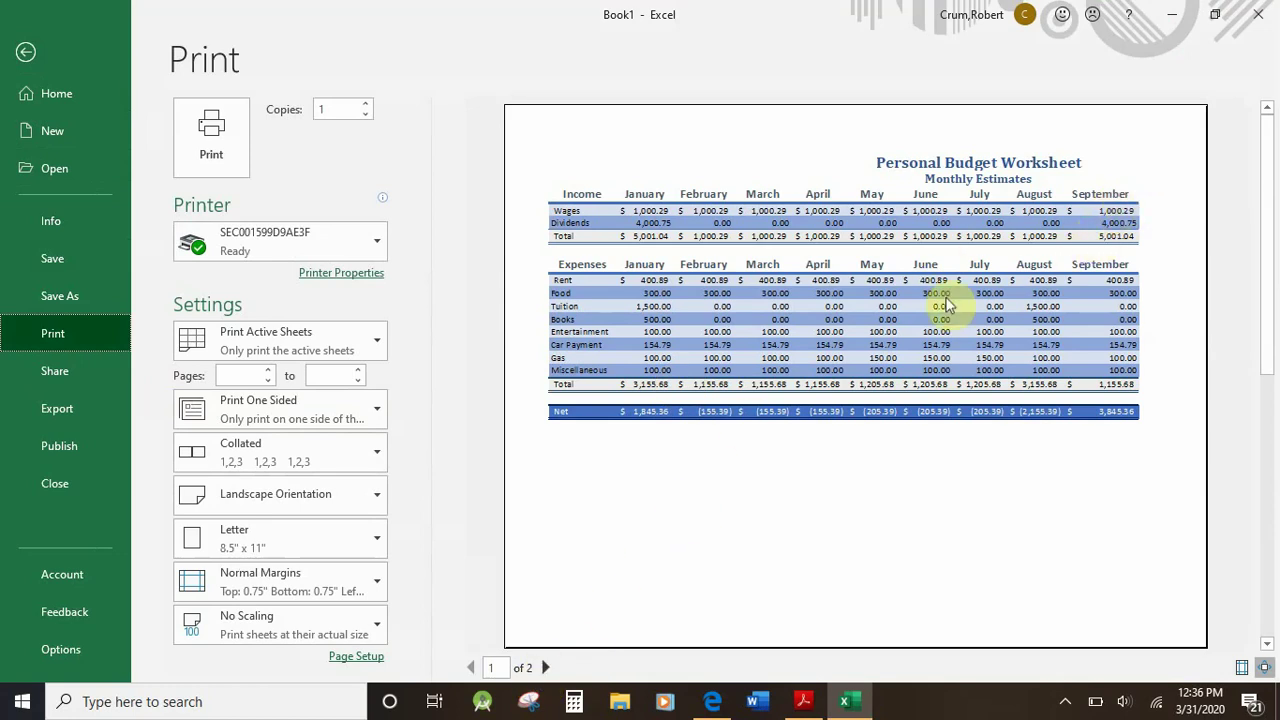
left_click(378, 628)
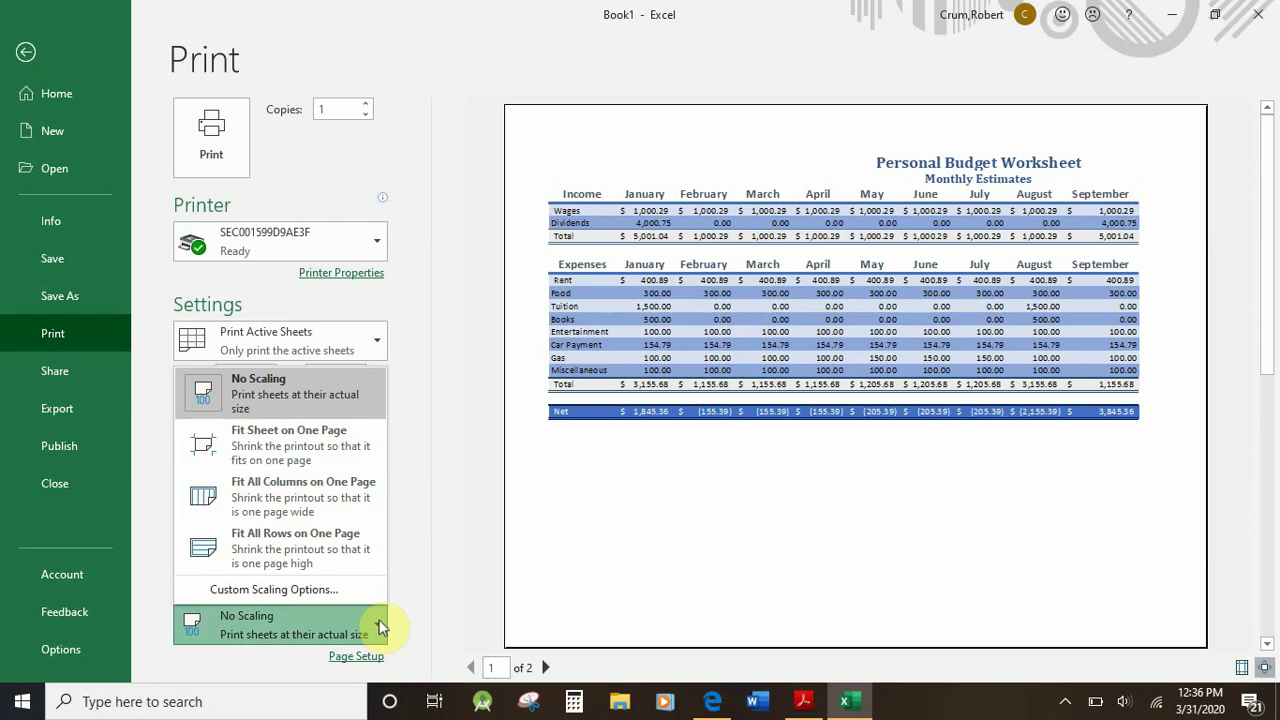
left_click(309, 447)
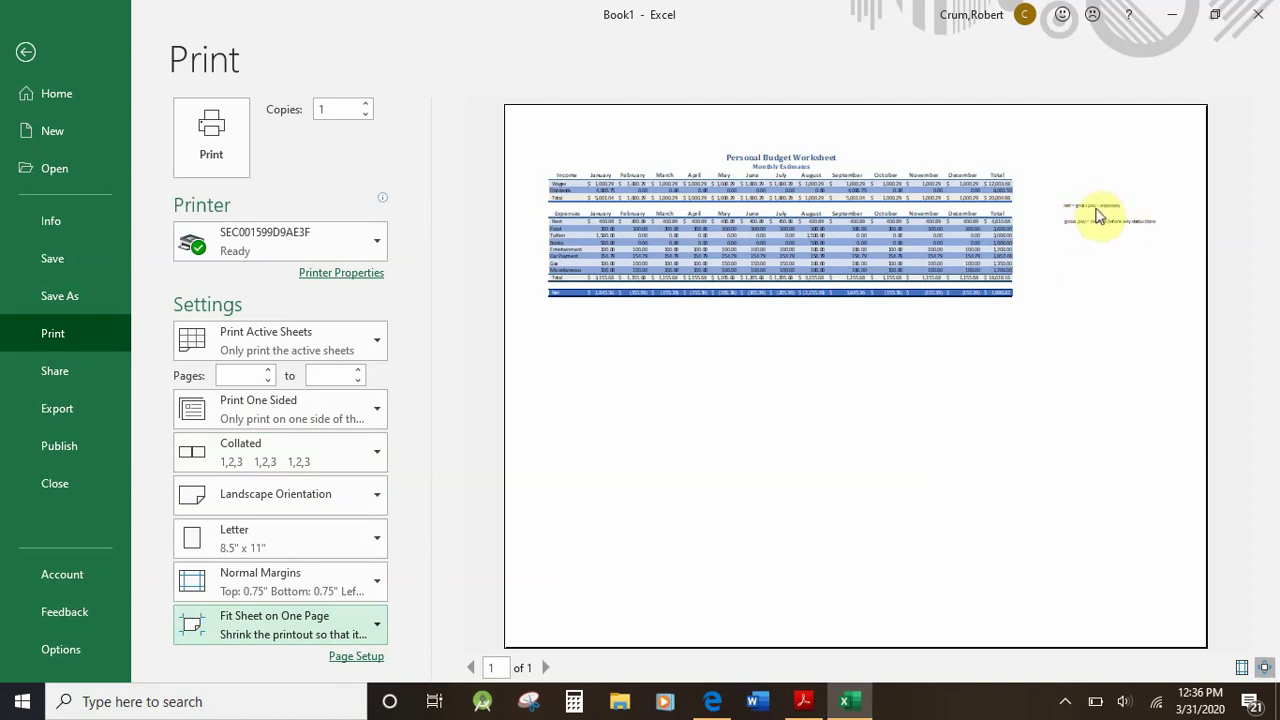
left_click(25, 52)
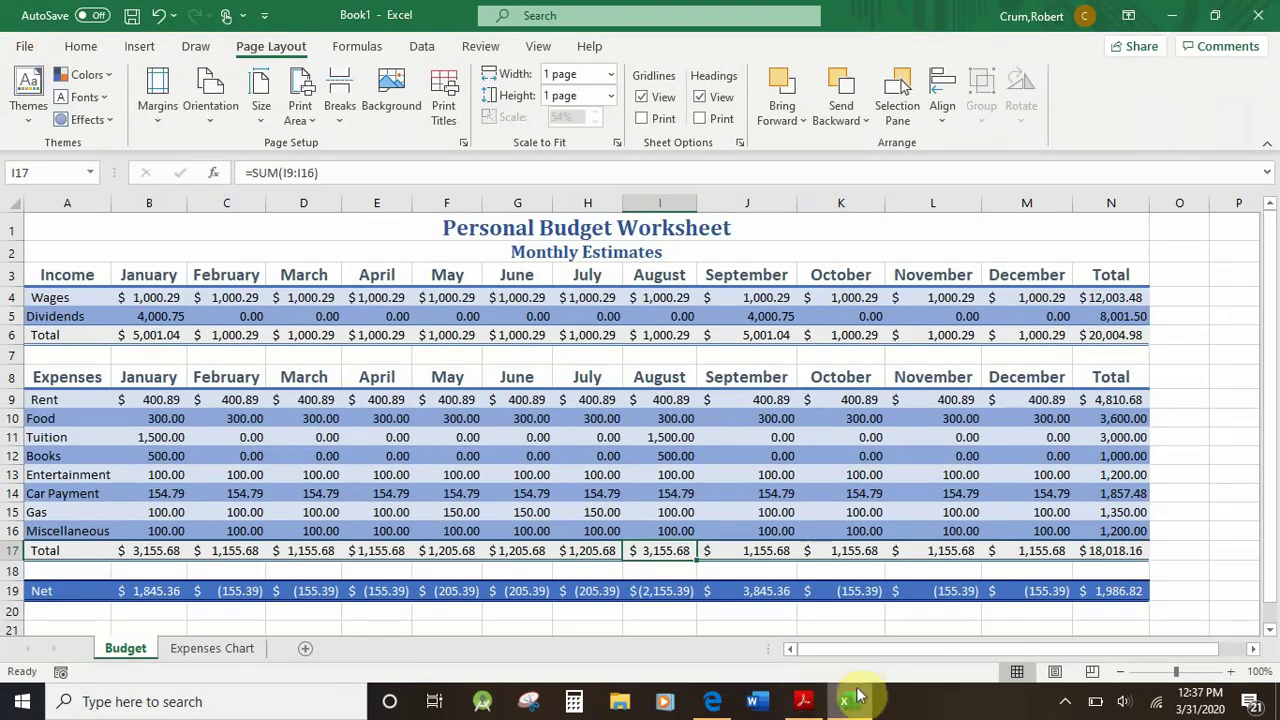
Delete the net and gross pay notes in cells Q7 and Q9 beside the budget table.
left_click_drag(866, 660, 1049, 634)
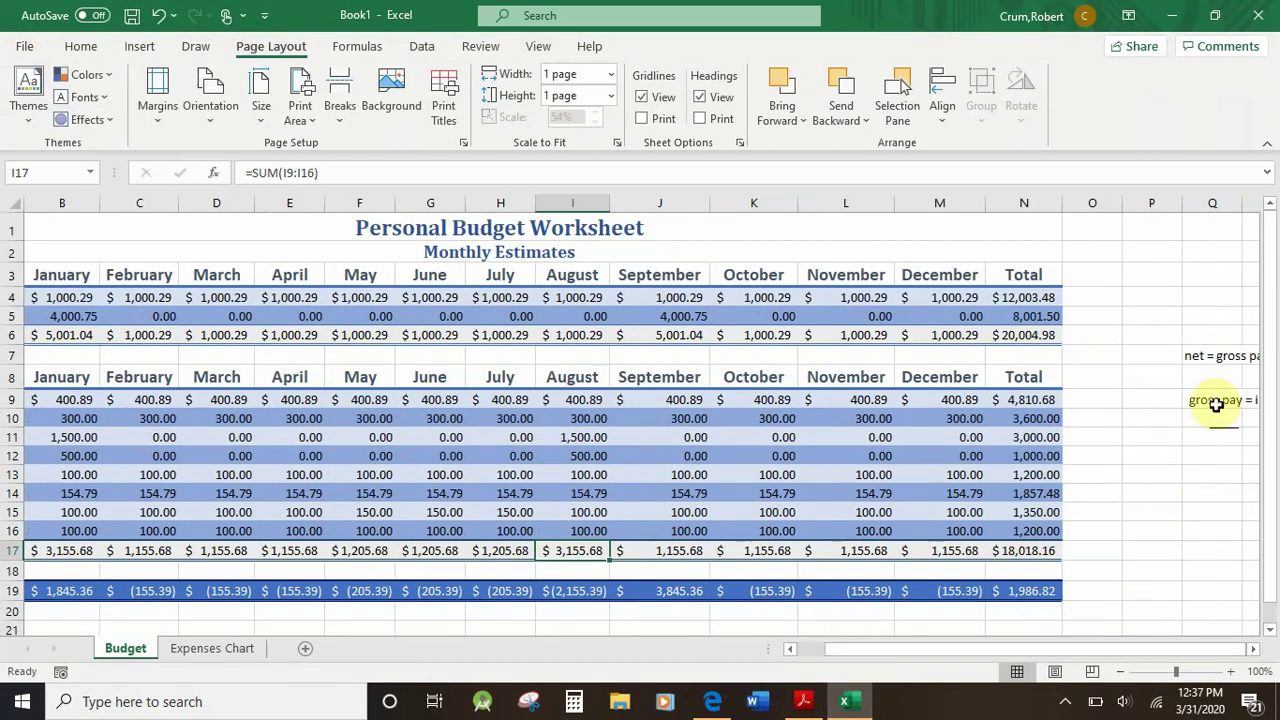
left_click(1222, 358)
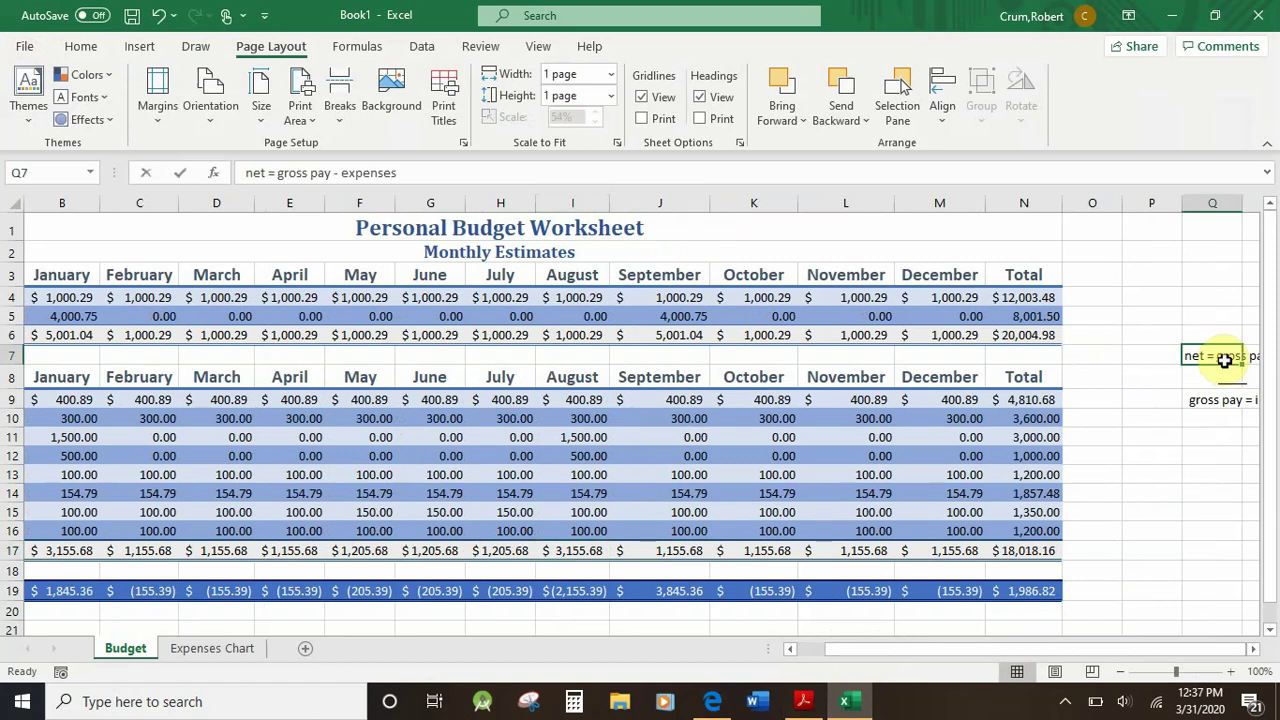
left_click(1220, 401)
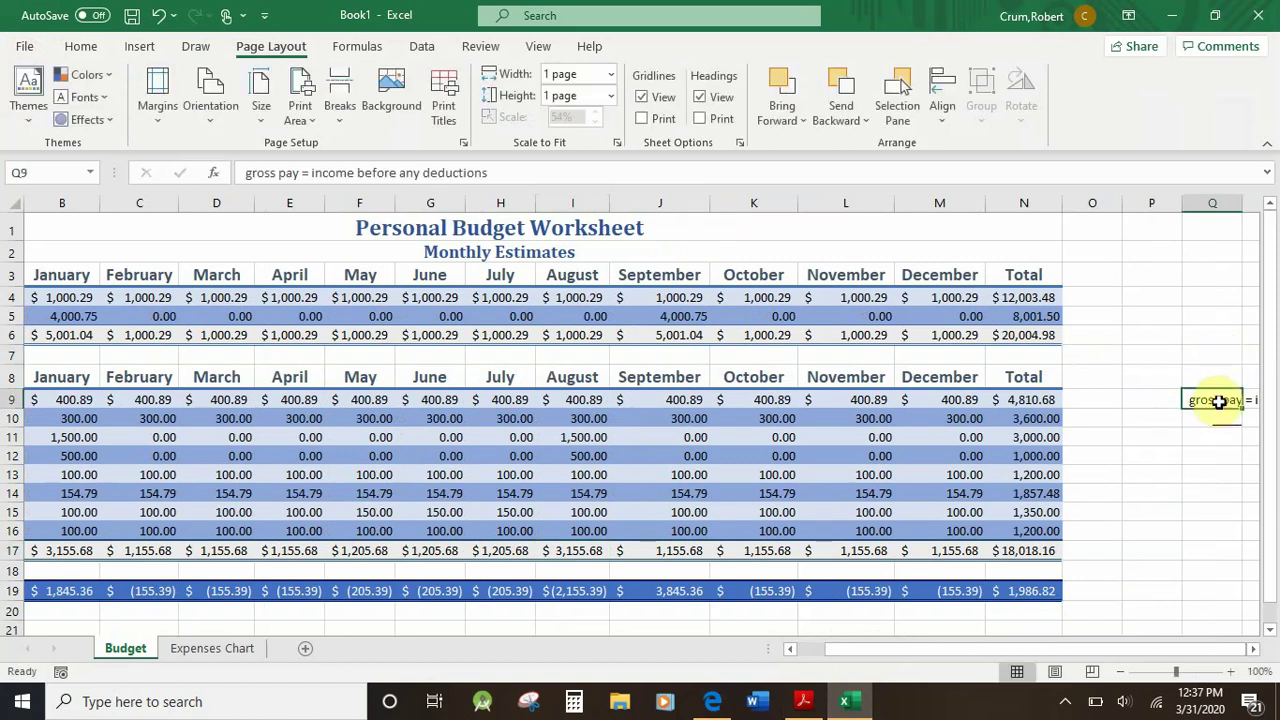
key("BackSpace")
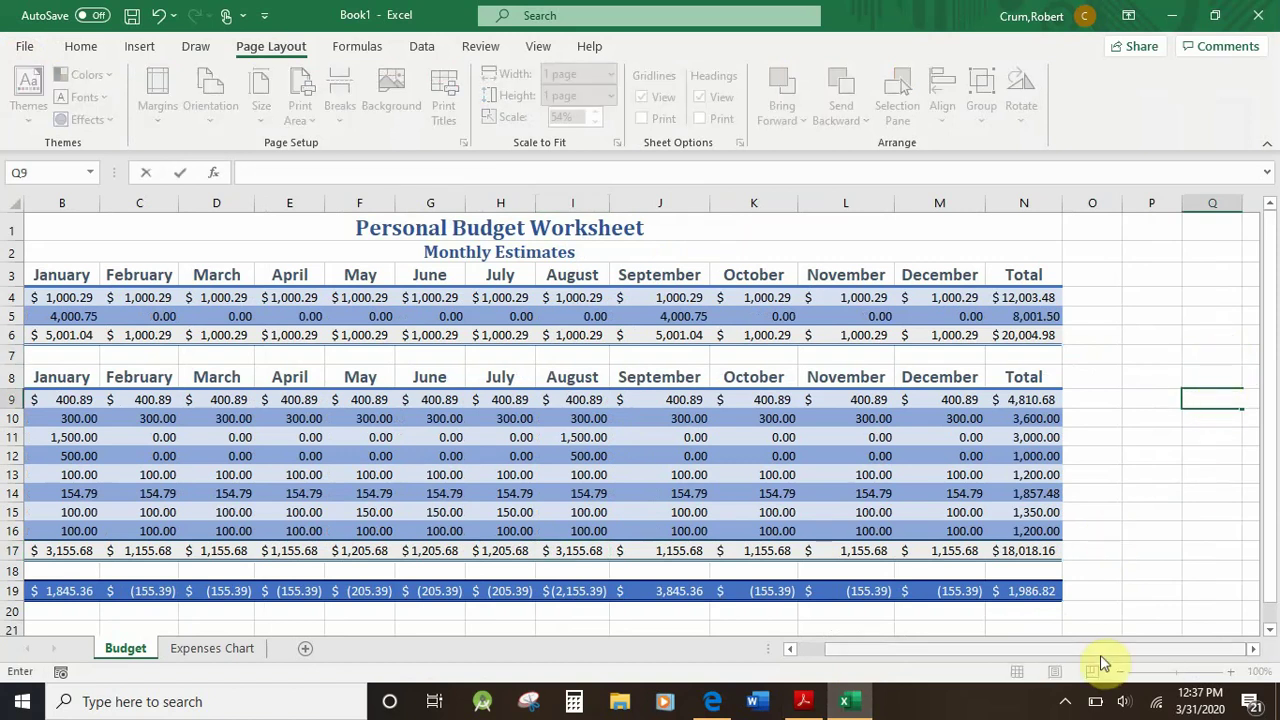
left_click(1165, 592)
left_click(1139, 413)
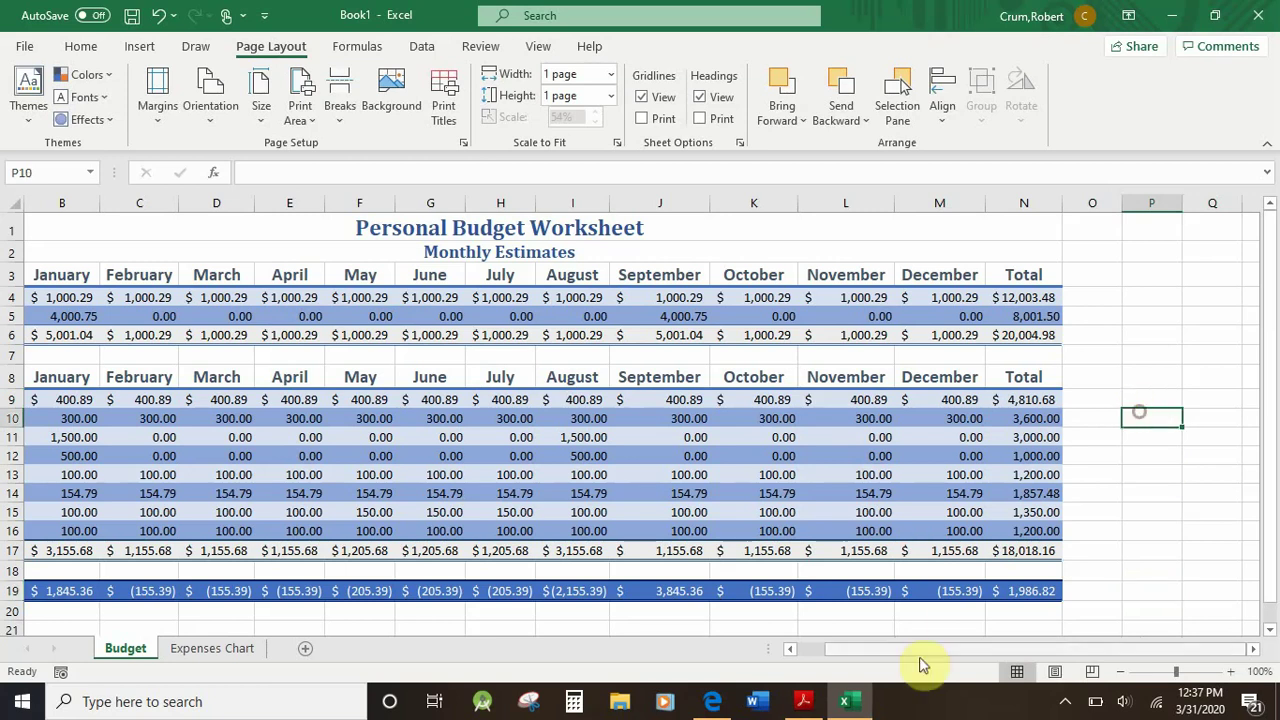
left_click_drag(943, 651, 863, 666)
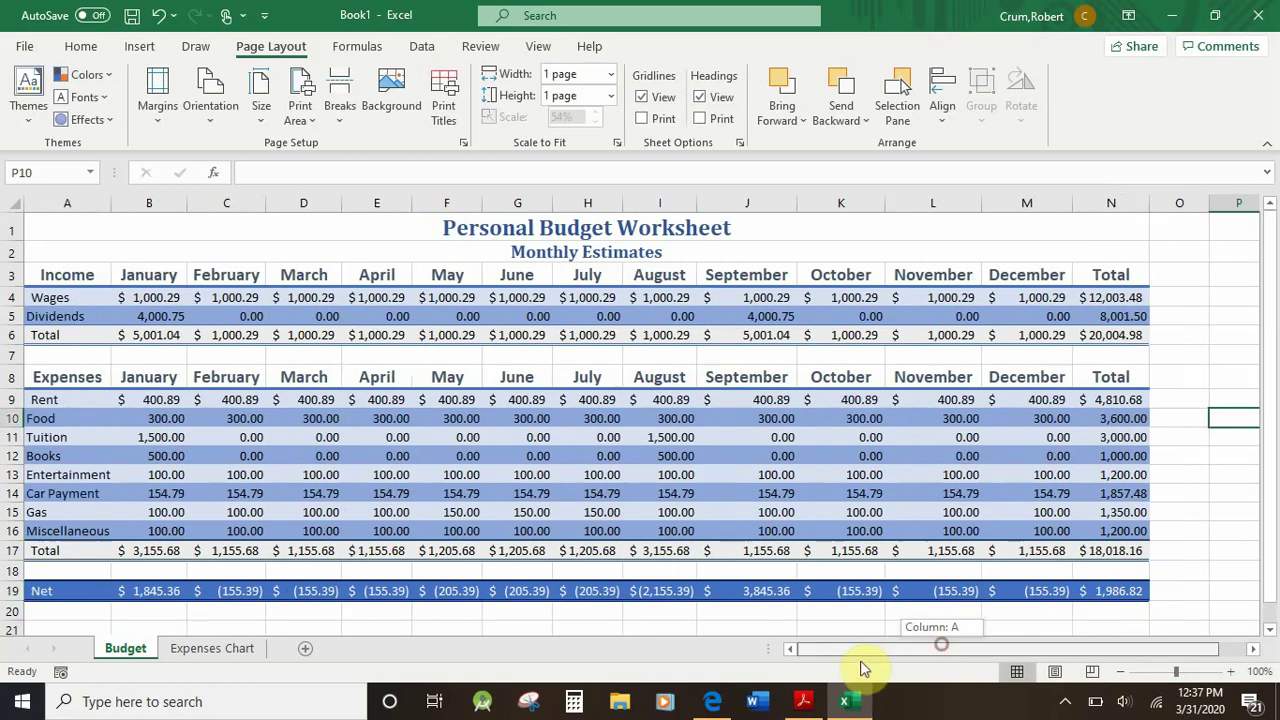
Preview how the Budget sheet prints and return to the worksheet.
left_click(26, 50)
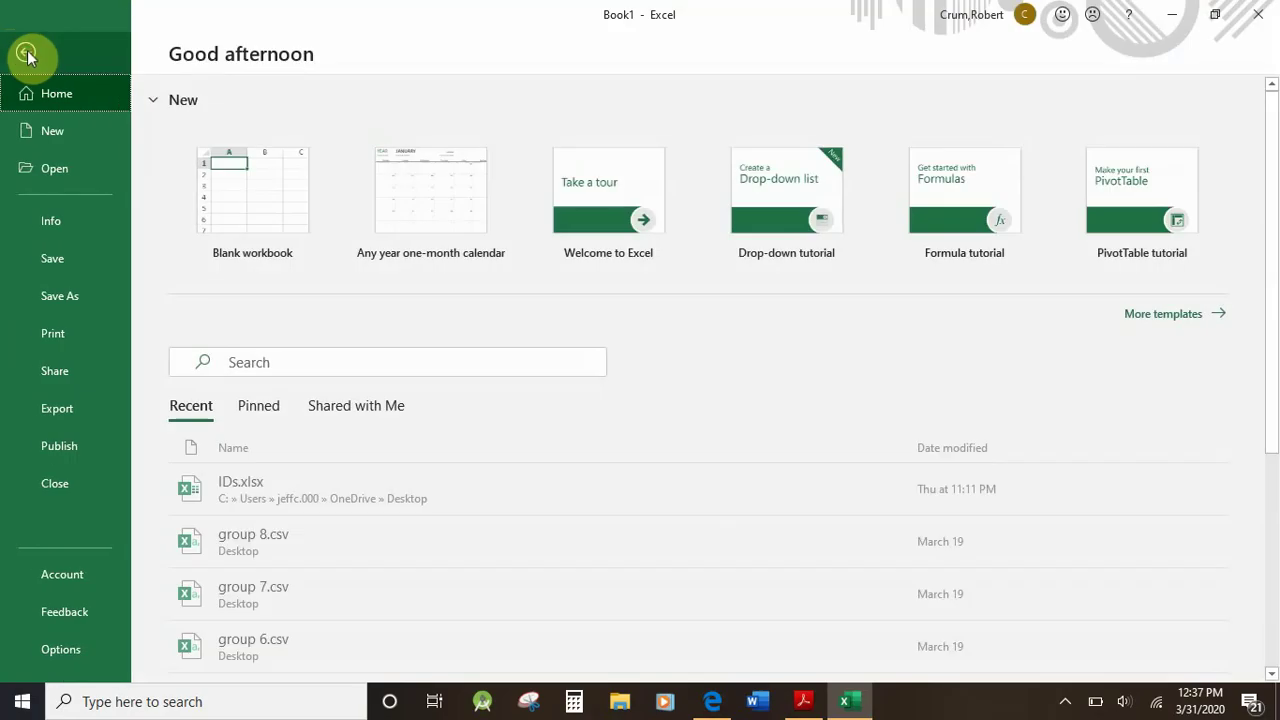
left_click(63, 340)
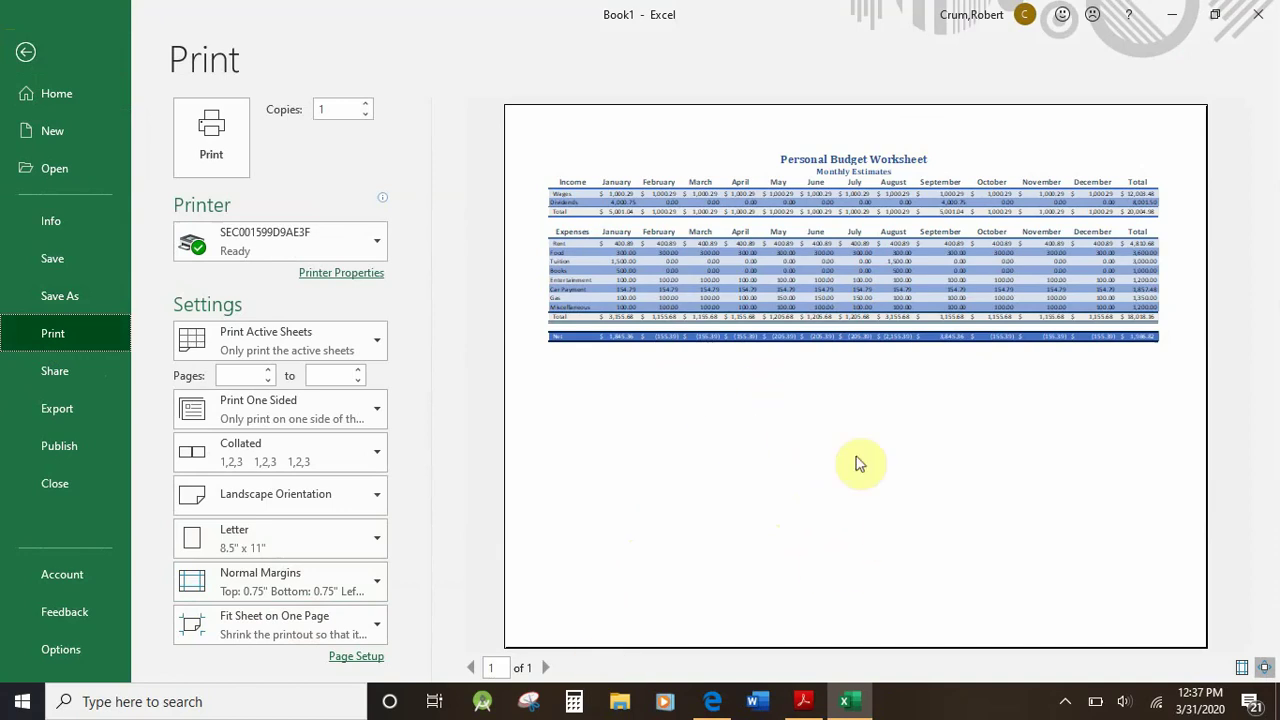
left_click(26, 52)
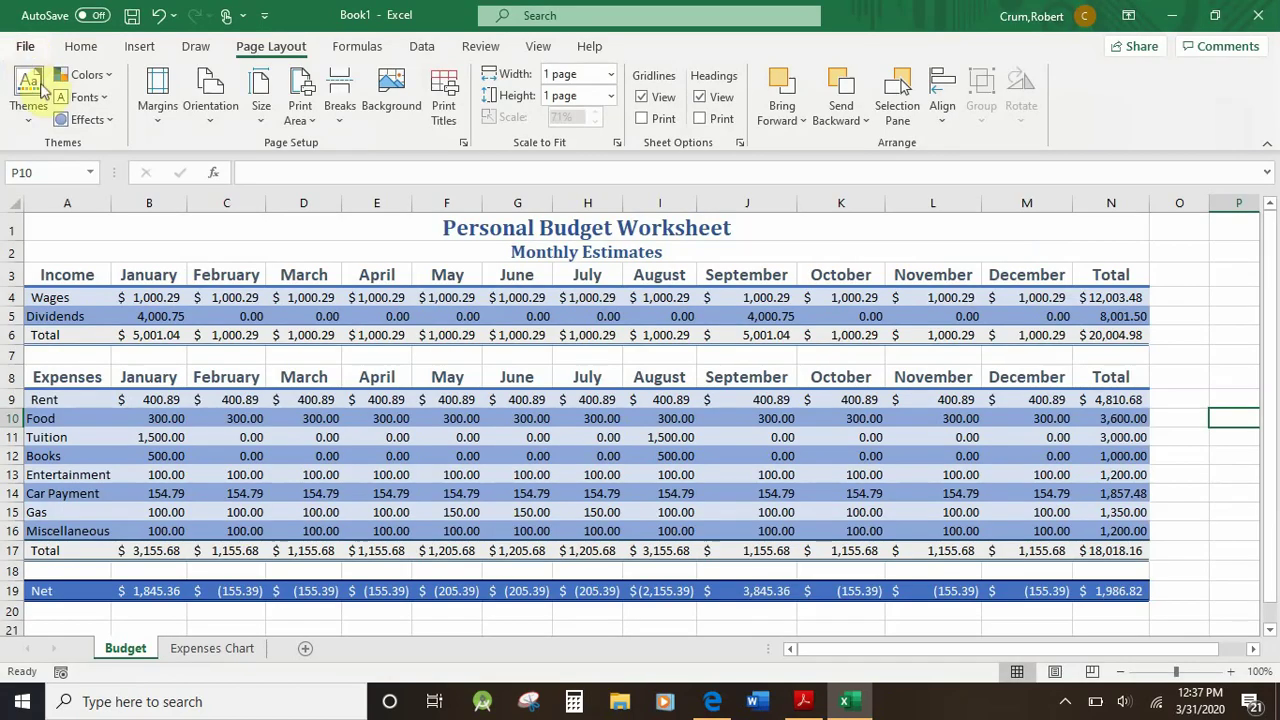
Open the Expenses Chart sheet and select the whole chart area of the pie chart.
left_click(210, 648)
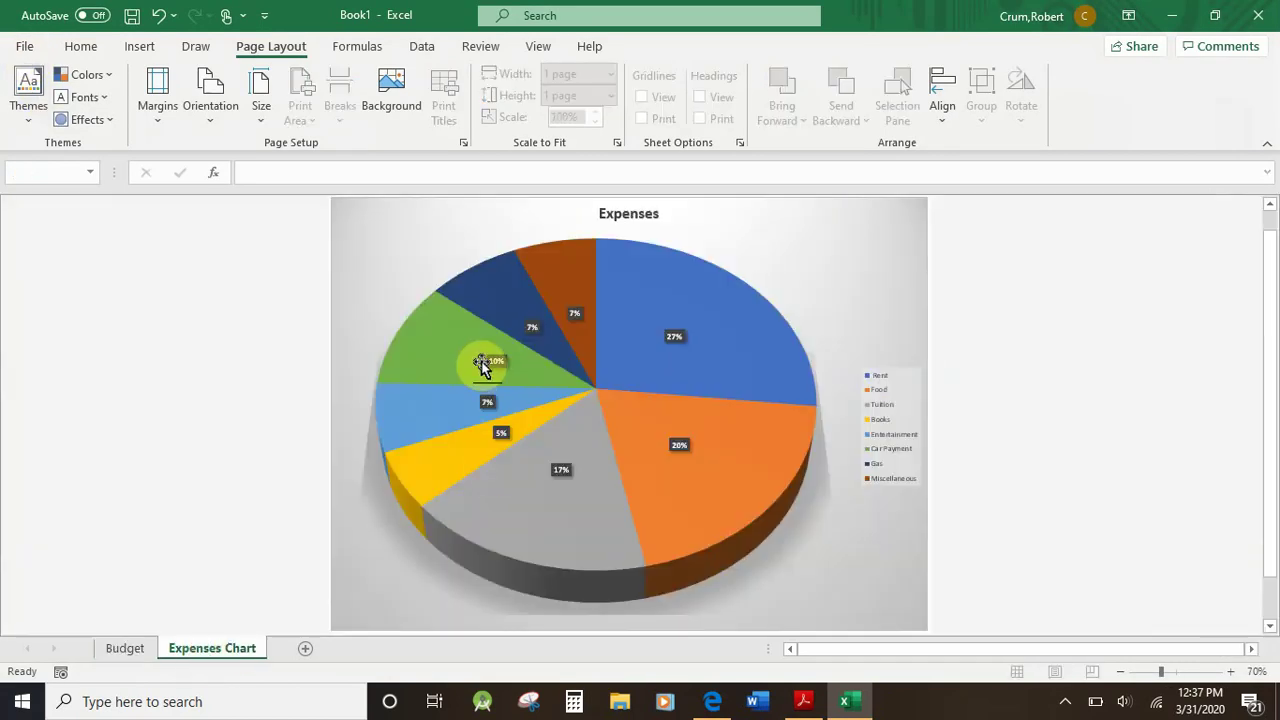
left_click(419, 283)
right_click(420, 285)
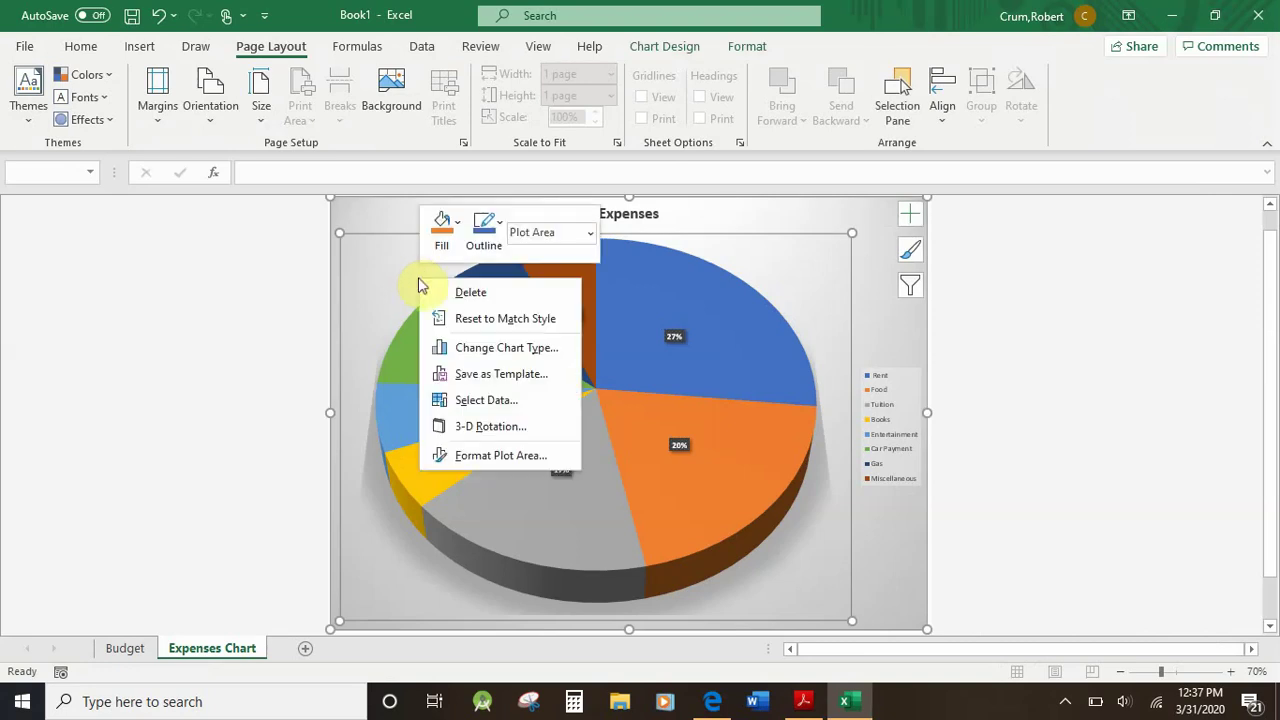
left_click(346, 217)
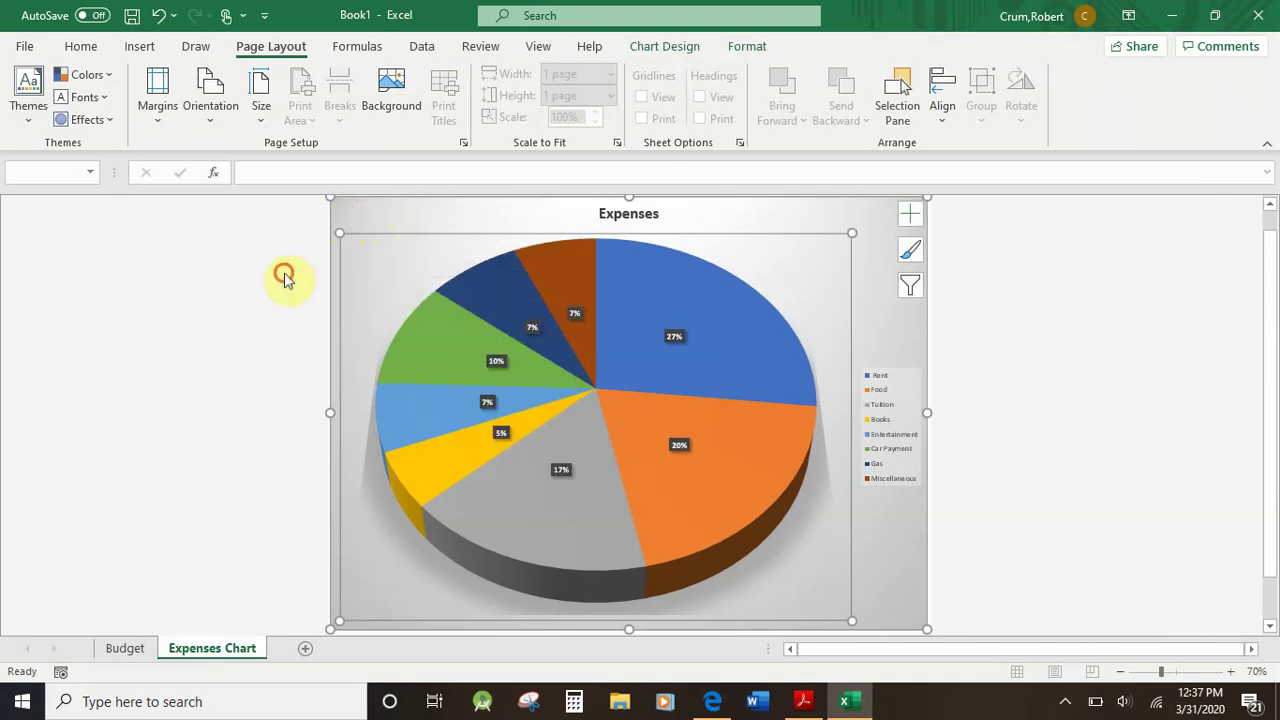
left_click(286, 277)
left_click(906, 237)
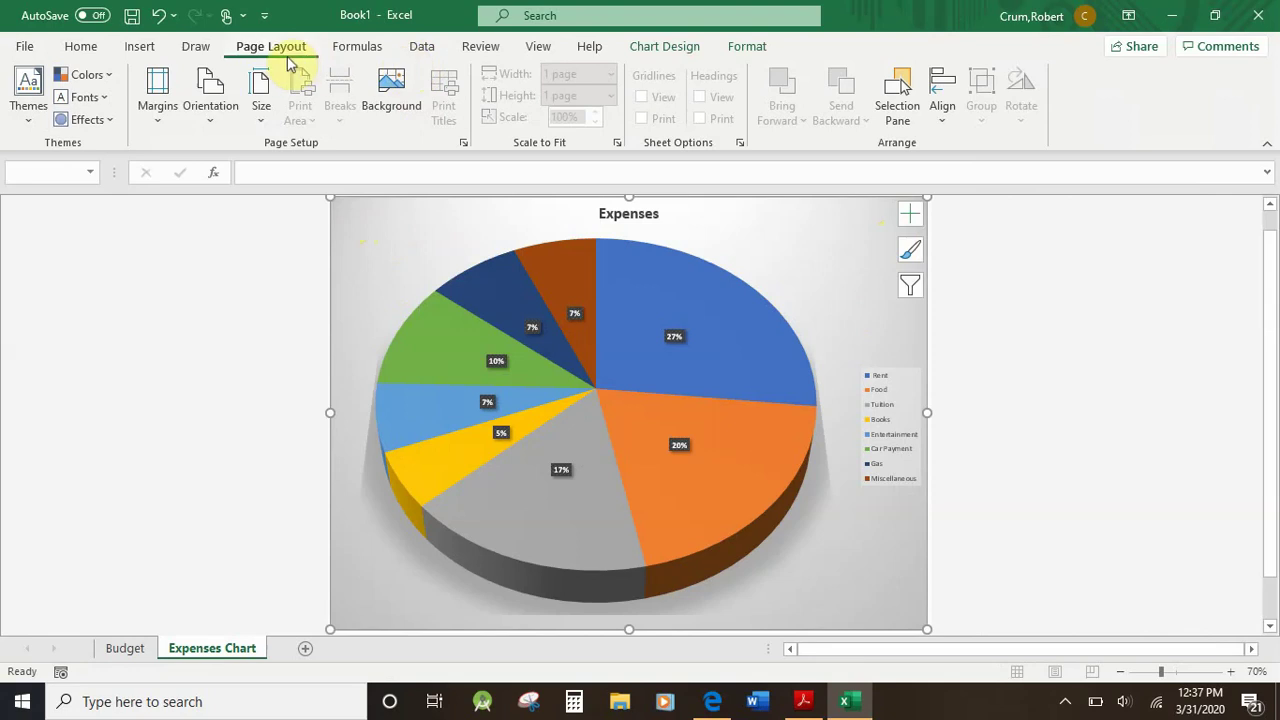
left_click(359, 47)
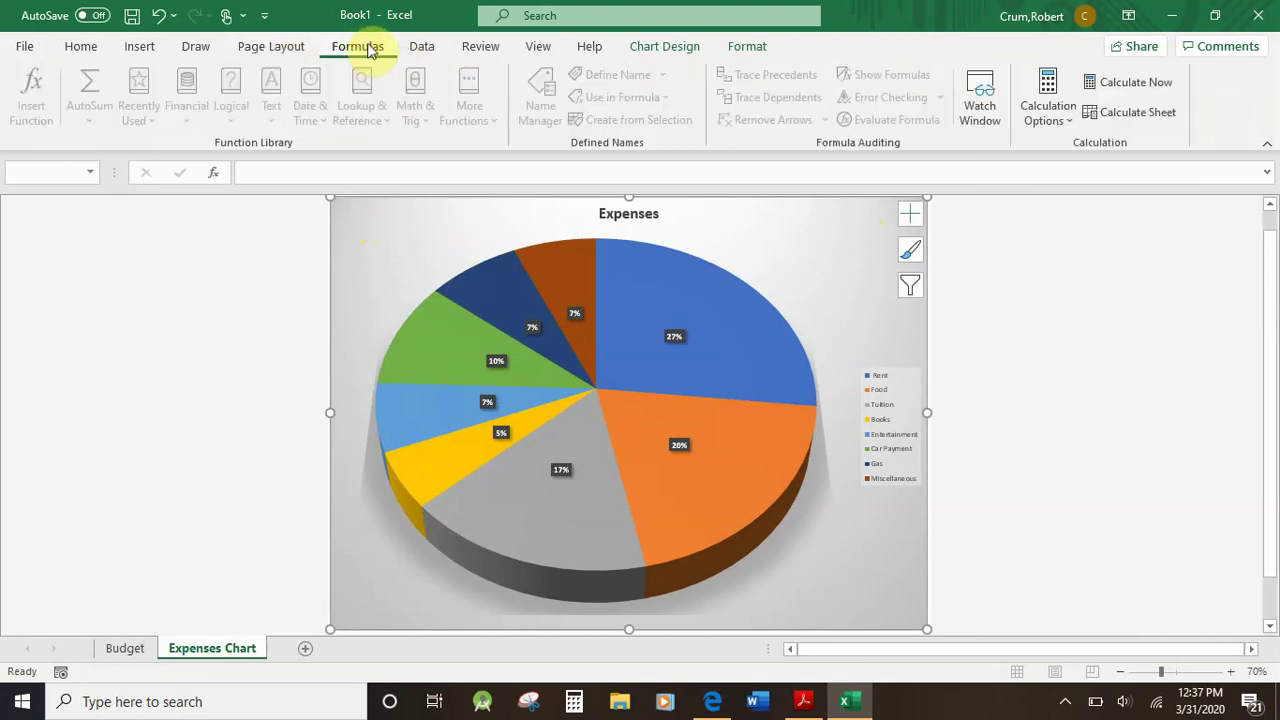
left_click(300, 47)
left_click(66, 50)
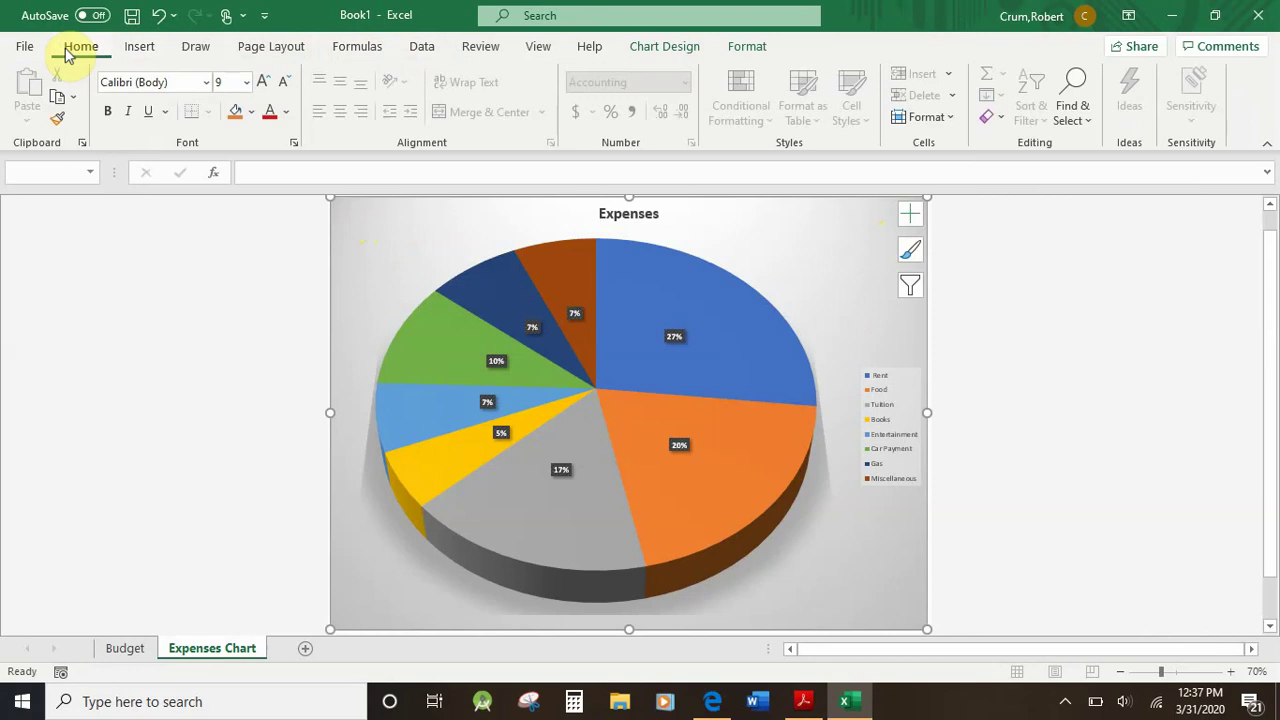
left_click(139, 47)
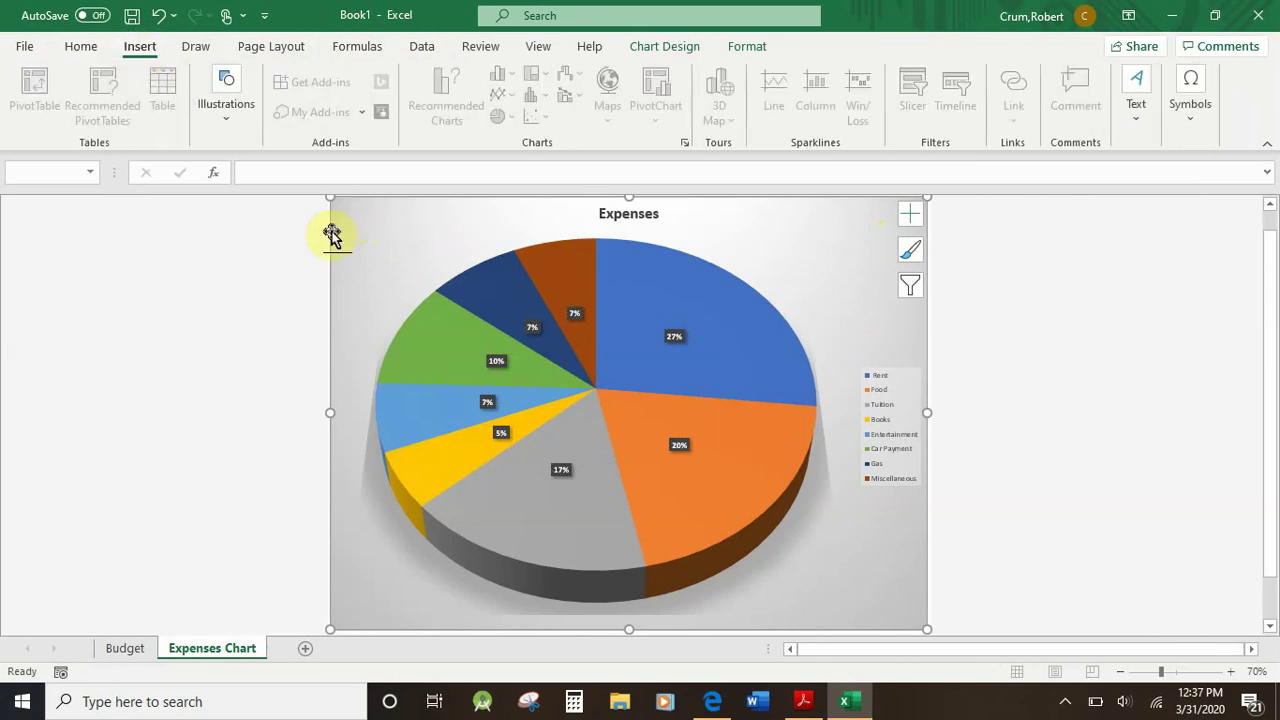
left_click(483, 372)
left_click(341, 258)
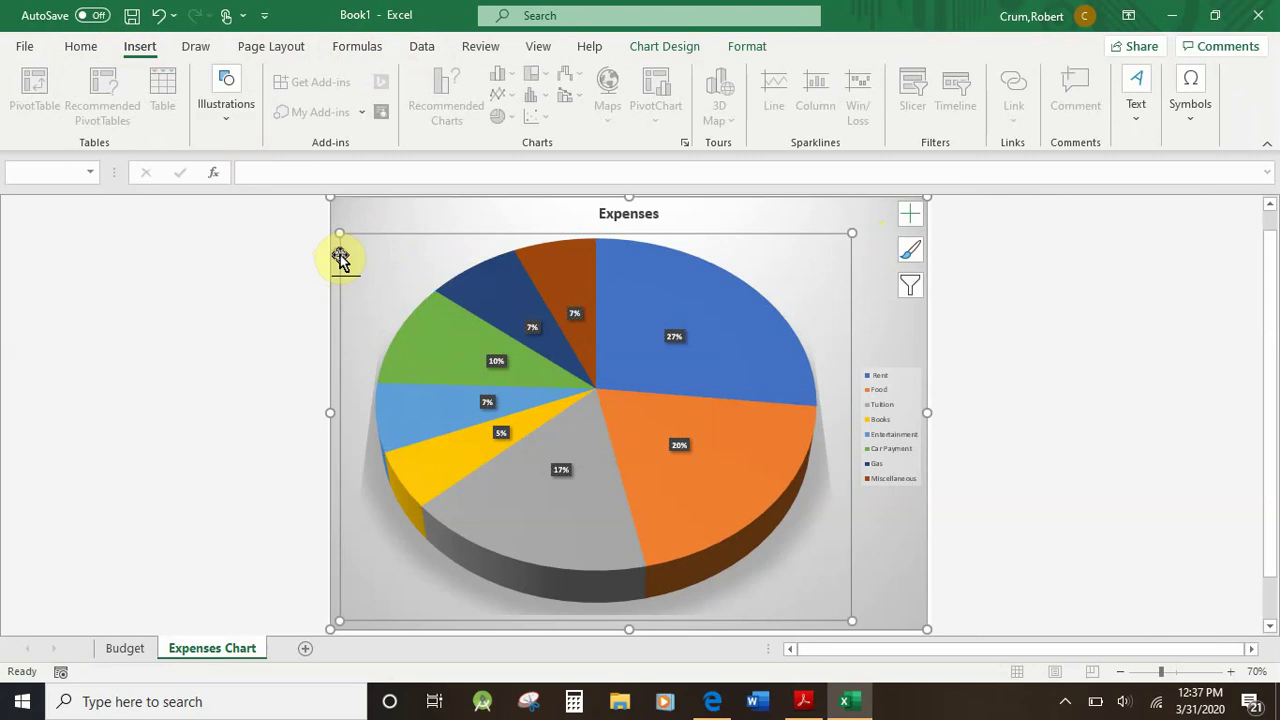
Copy the Expenses pie chart and paste it at cell E25 of the Budget sheet with the destination theme.
right_click(338, 216)
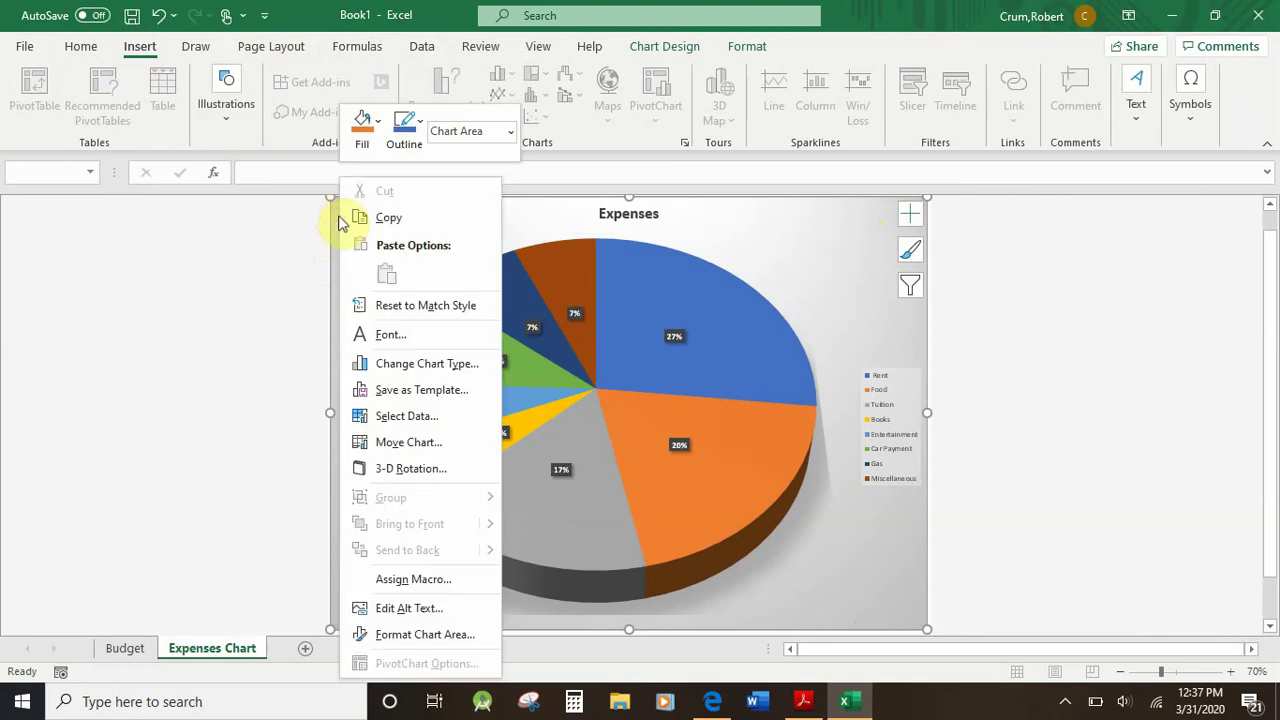
left_click(386, 214)
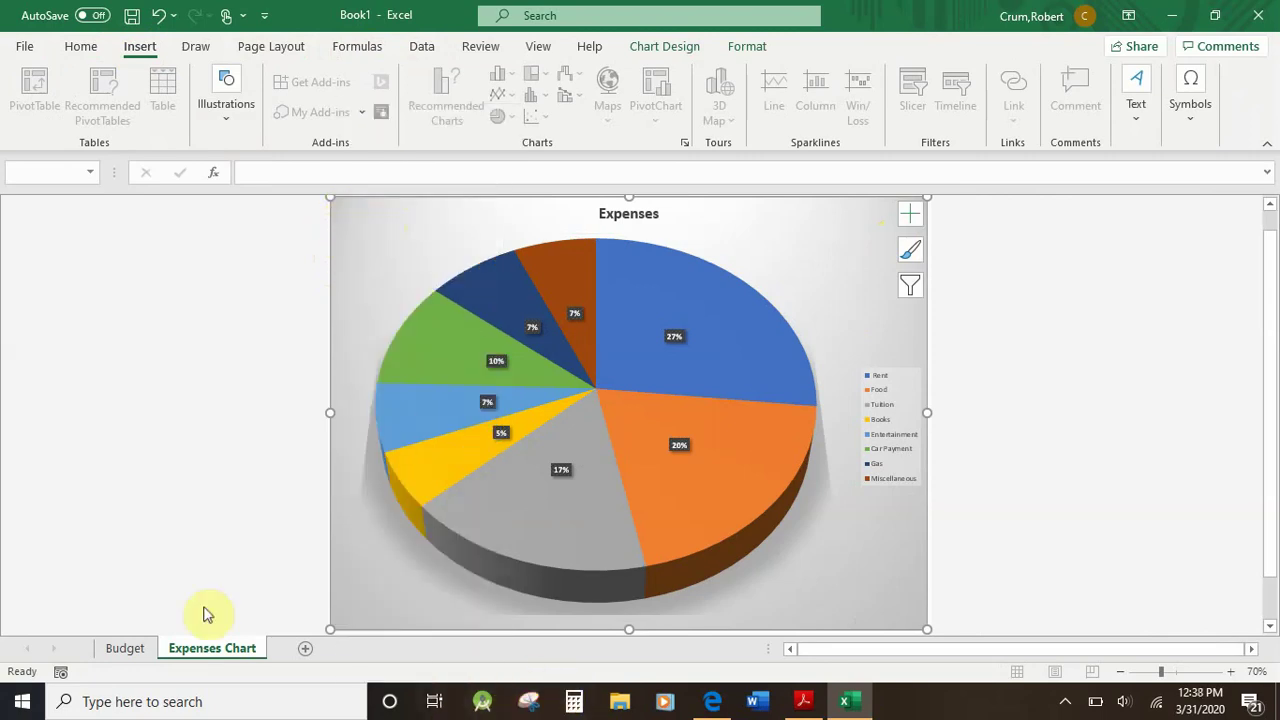
left_click(137, 652)
scroll(495, 608, "down", 8)
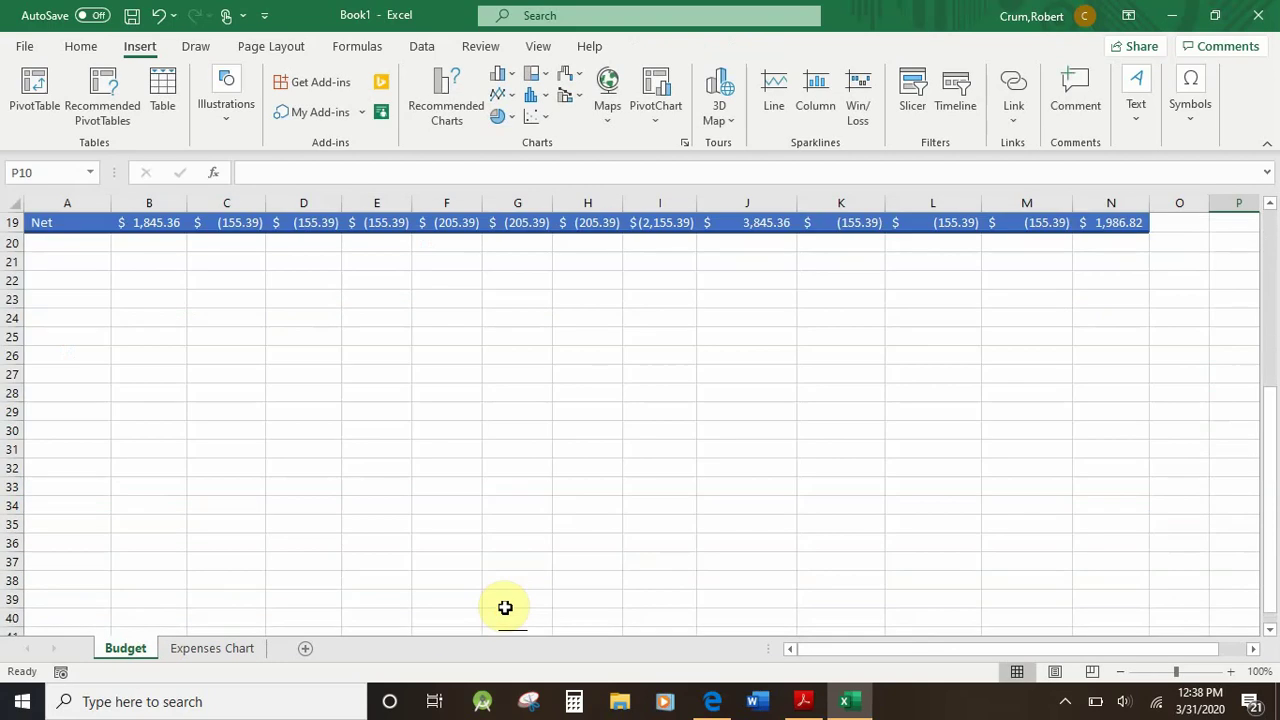
scroll(505, 608, "up", 3)
scroll(507, 606, "down", 2)
scroll(507, 606, "up", 1)
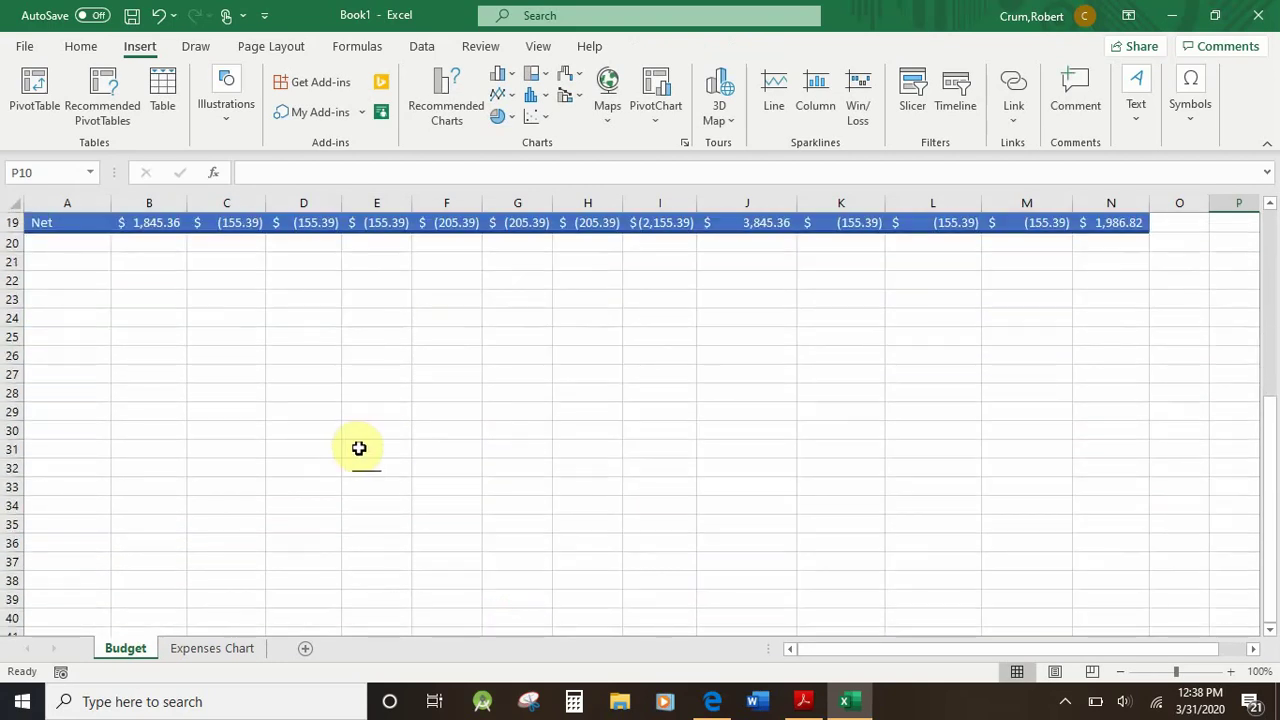
right_click(371, 337)
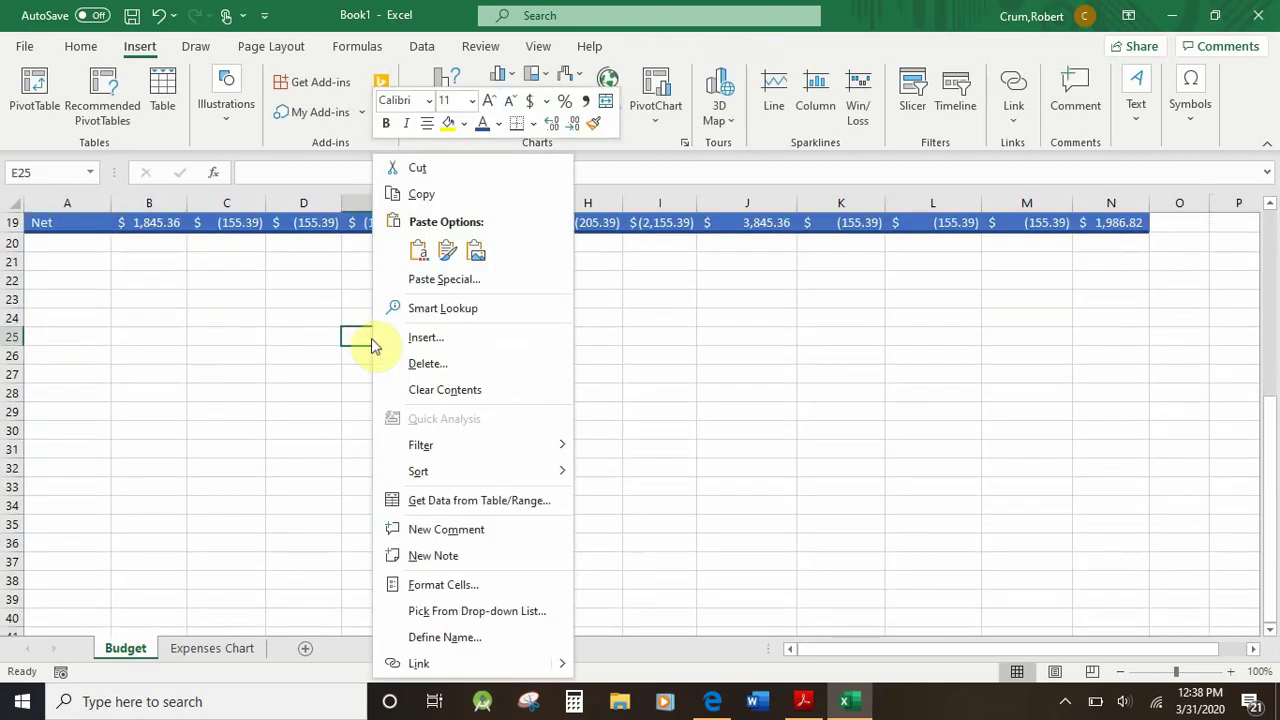
left_click(418, 252)
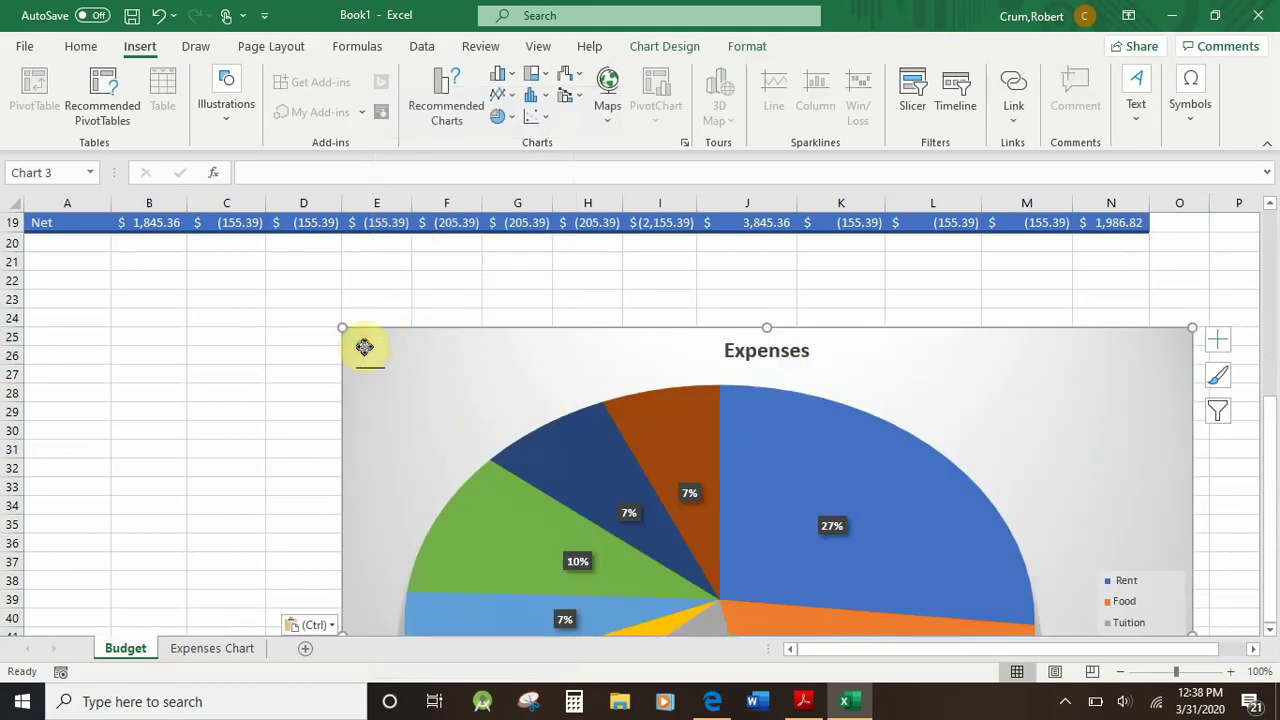
Move the pasted chart to just below the Net row and shrink it from its lower-left corner to end around row 49.
left_click_drag(363, 346, 203, 262)
scroll(1143, 420, "down", 5)
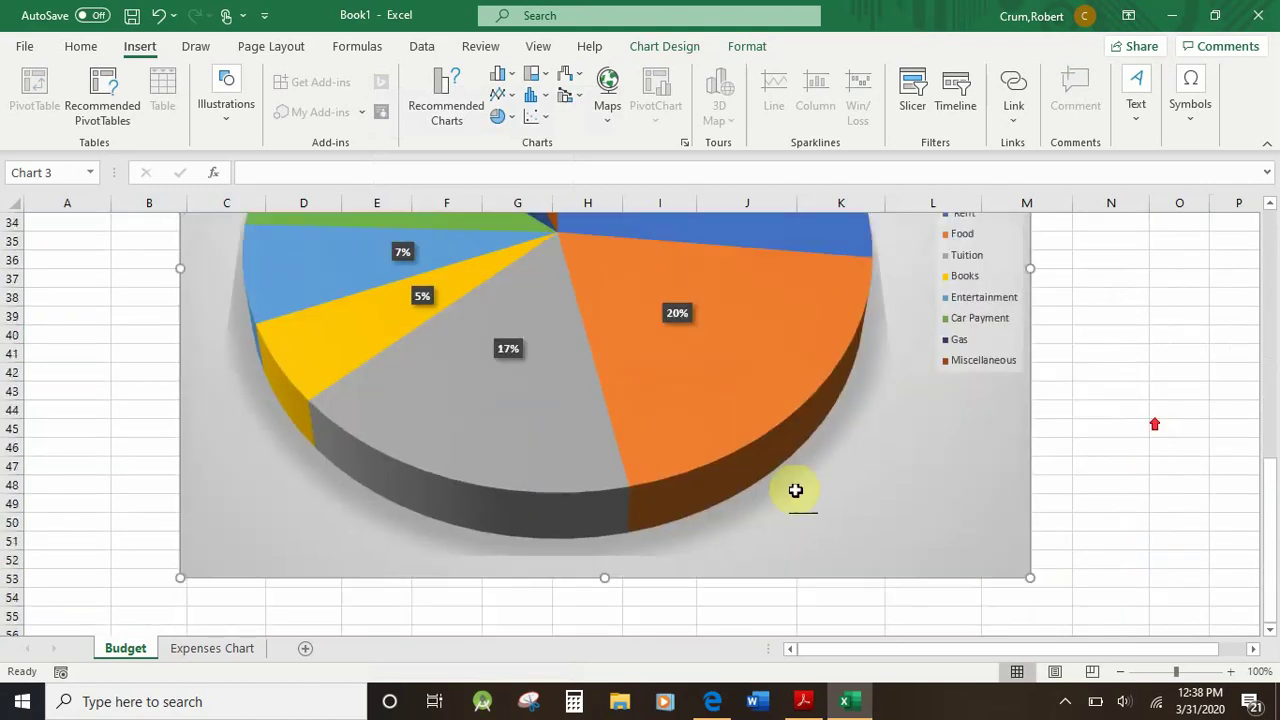
left_click(795, 490)
left_click_drag(186, 578, 259, 515)
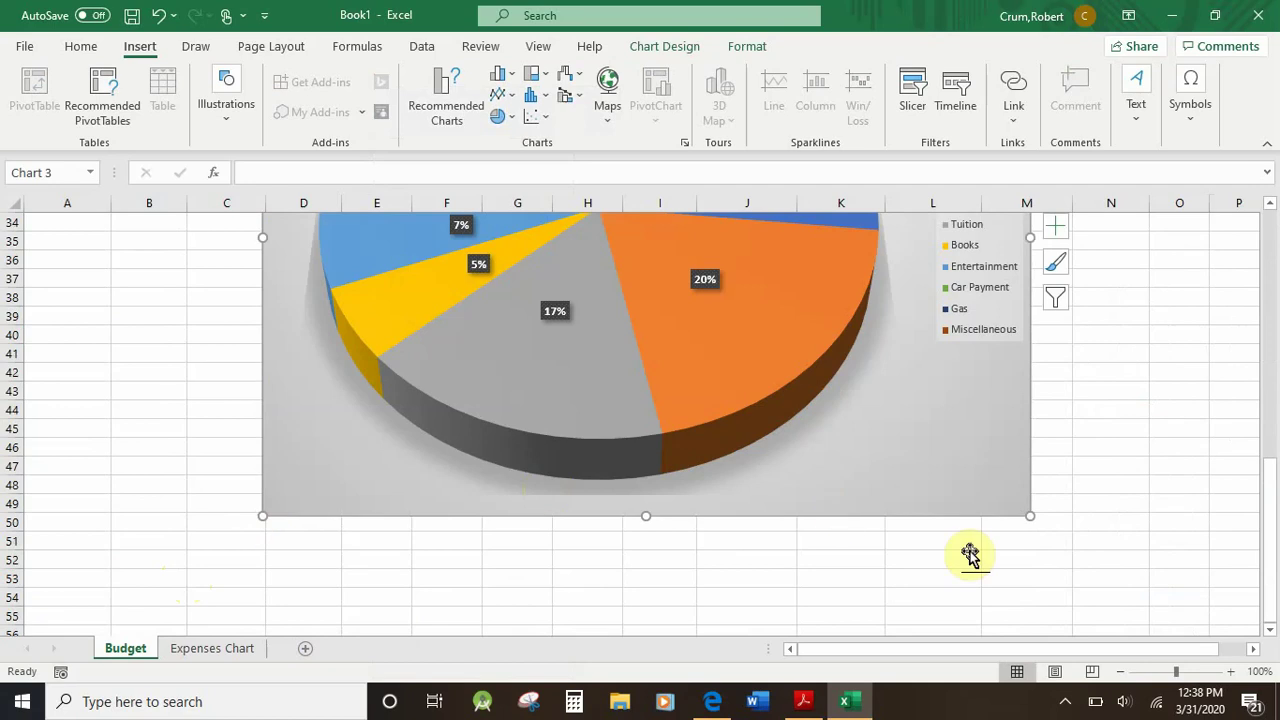
scroll(1140, 588, "up", 5)
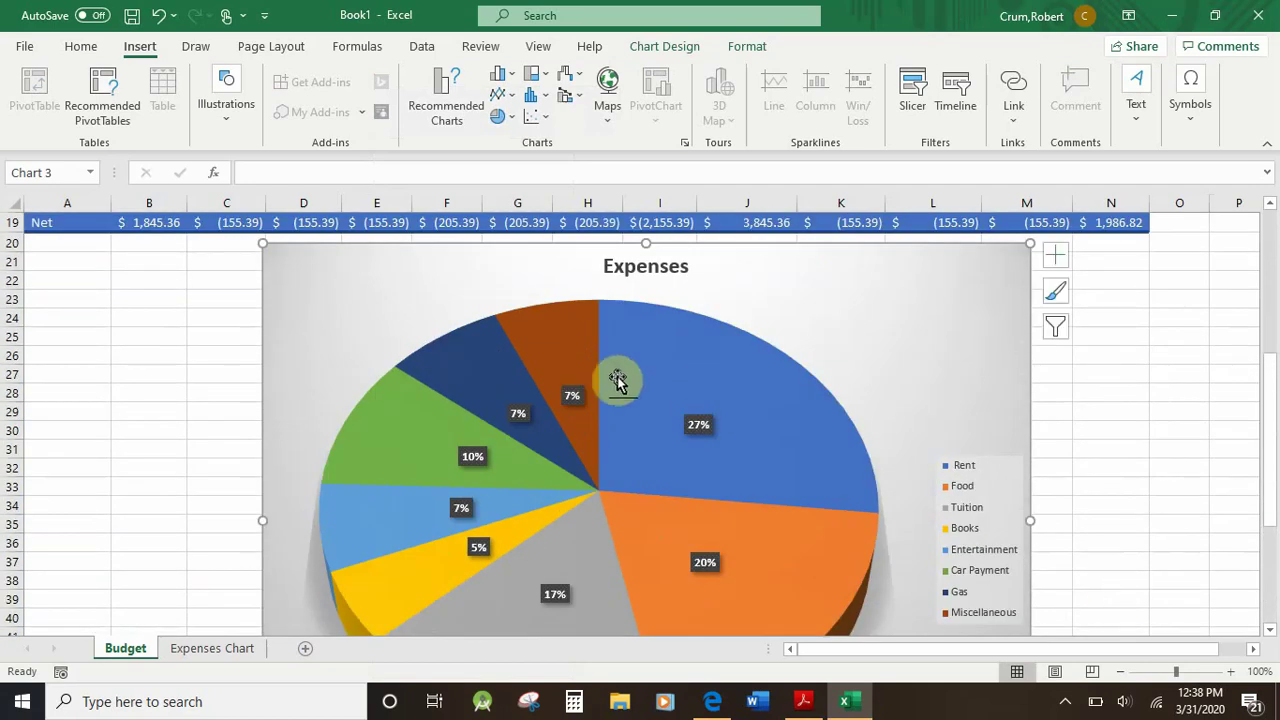
Set the print orientation of the selected Expenses chart to landscape and return to the worksheet.
left_click(17, 46)
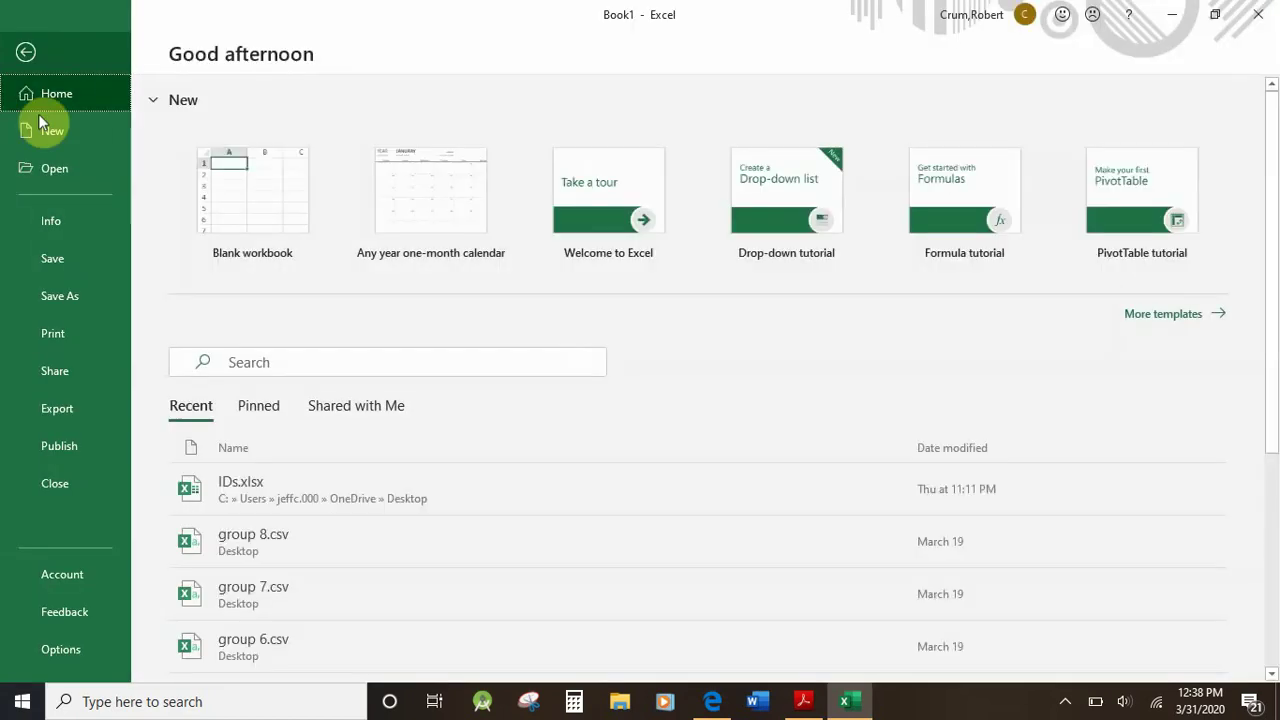
left_click(57, 330)
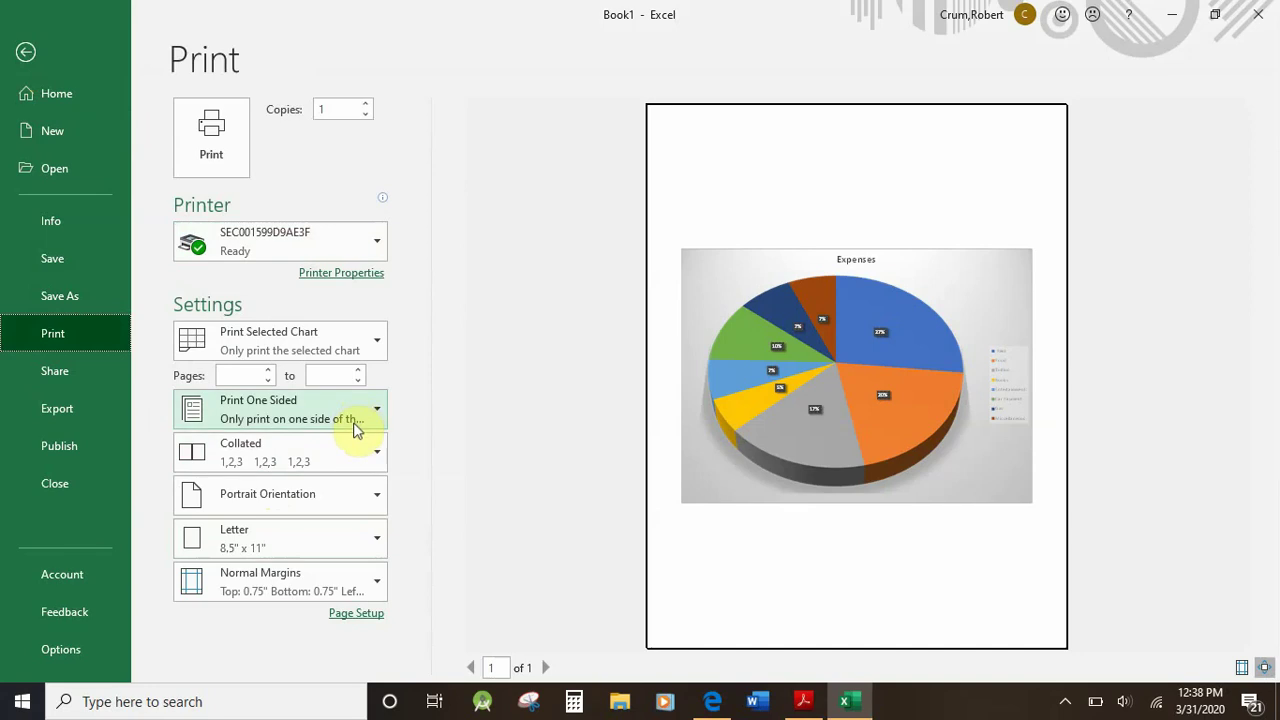
left_click(339, 500)
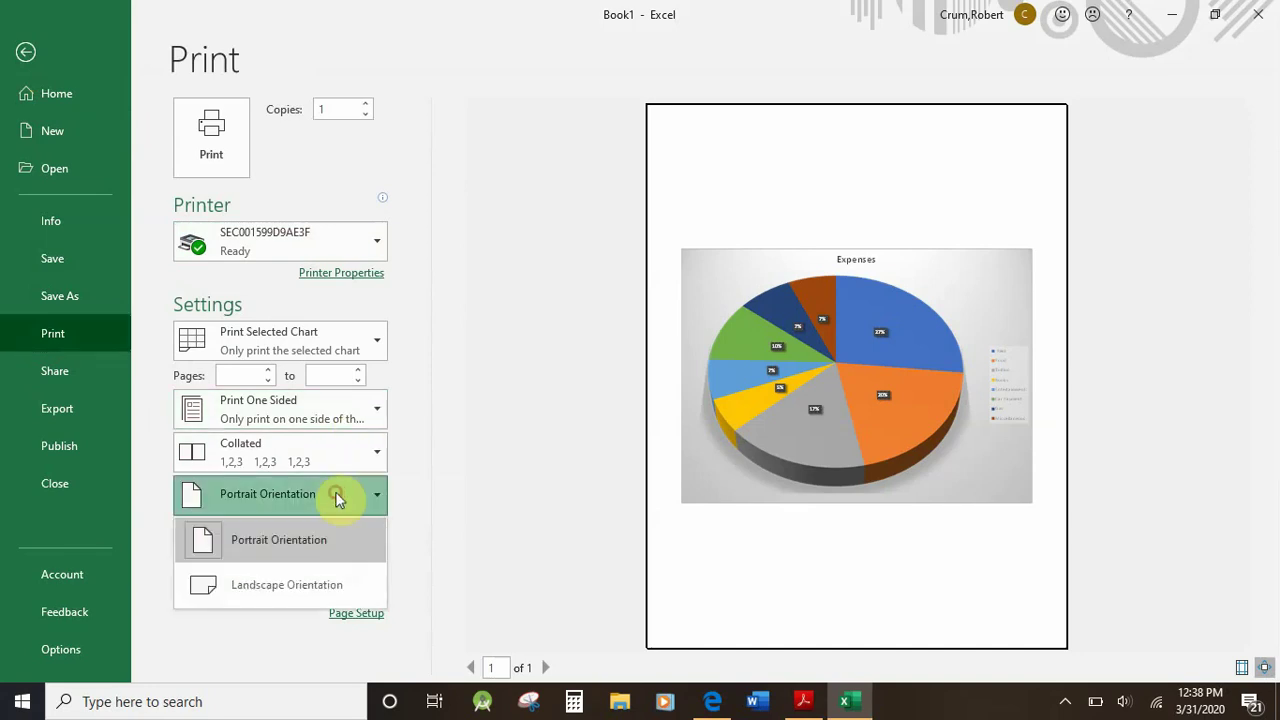
left_click(300, 594)
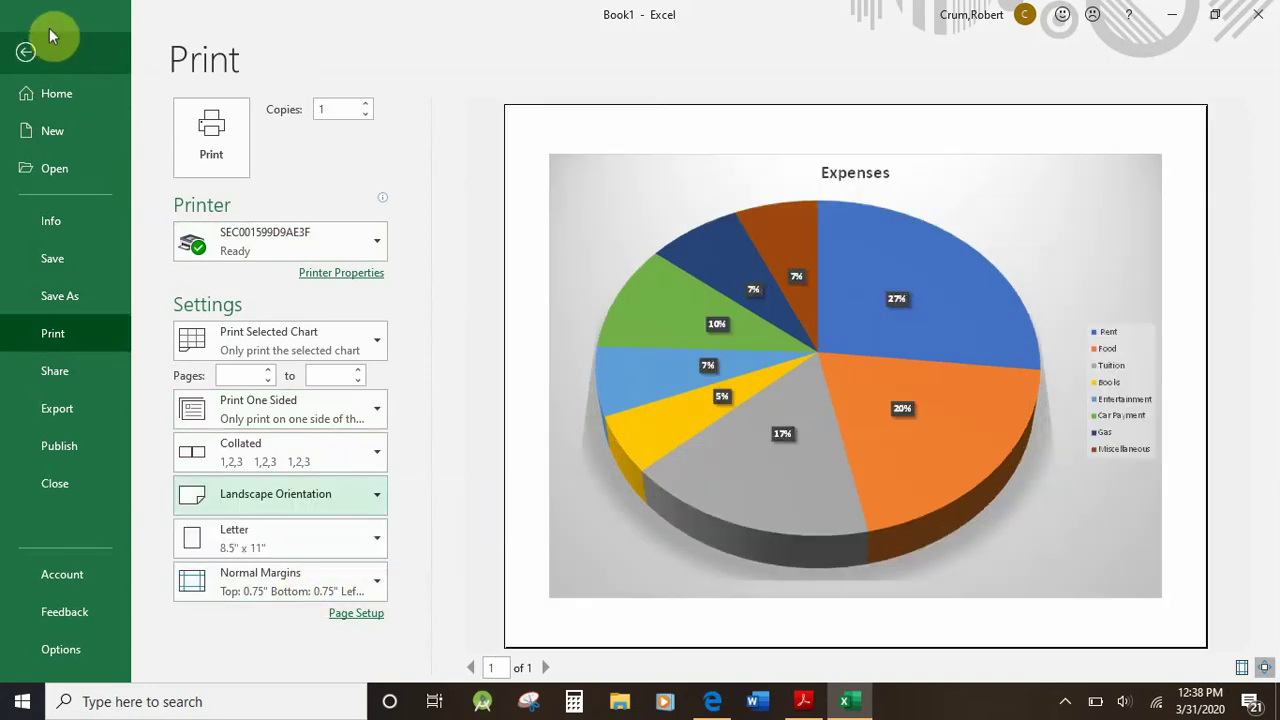
left_click(28, 45)
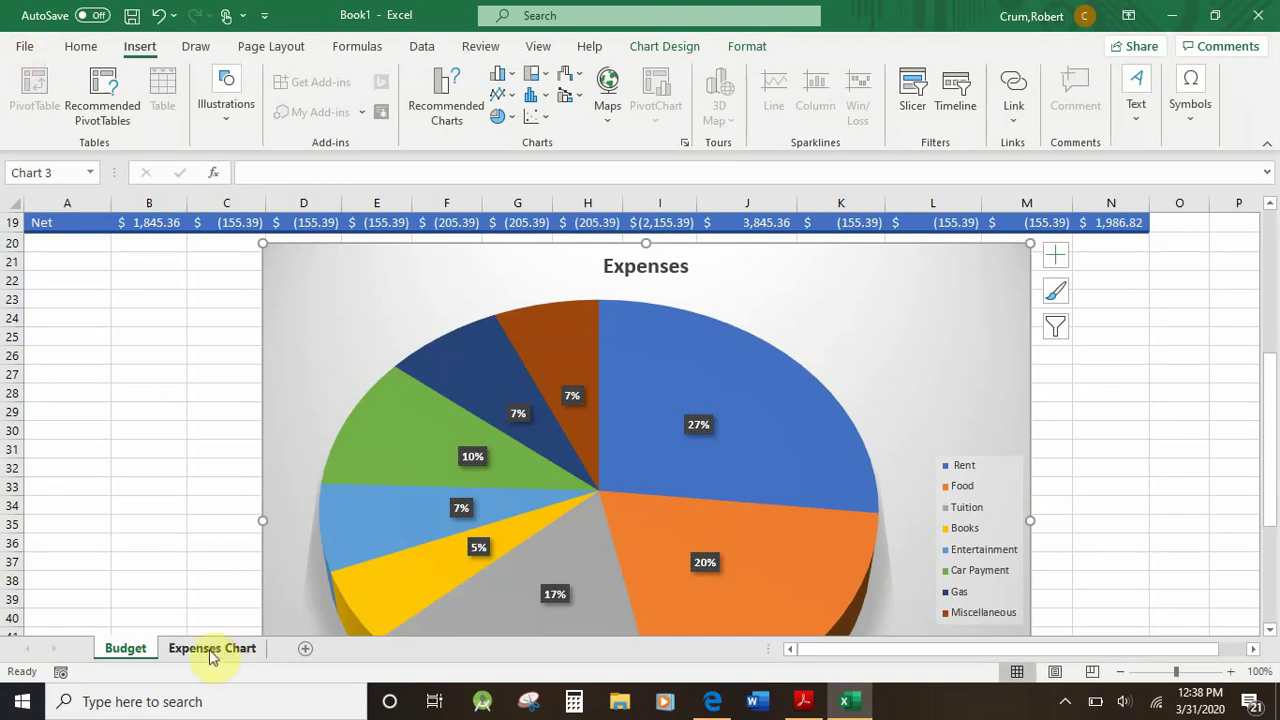
Shrink the pie chart from its lower-right corner so it ends in column L around row 44.
scroll(229, 586, "down", 3)
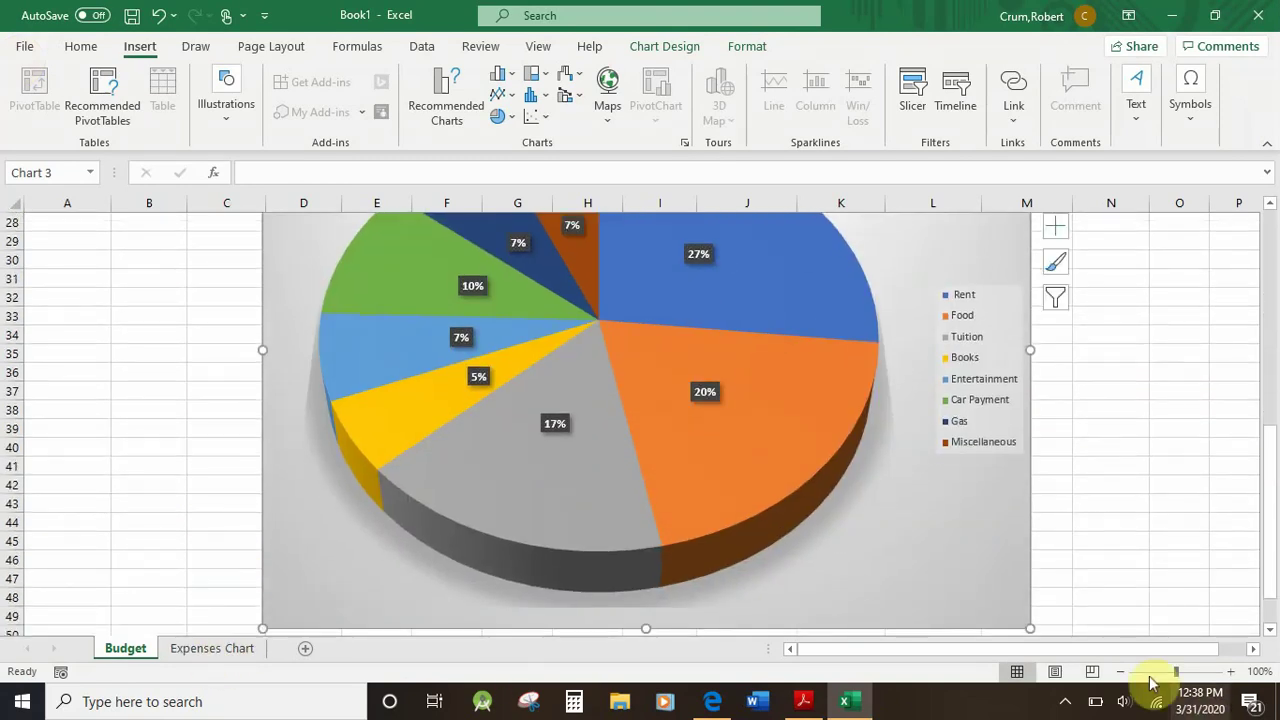
left_click_drag(1030, 628, 930, 531)
scroll(1100, 500, "up", 7)
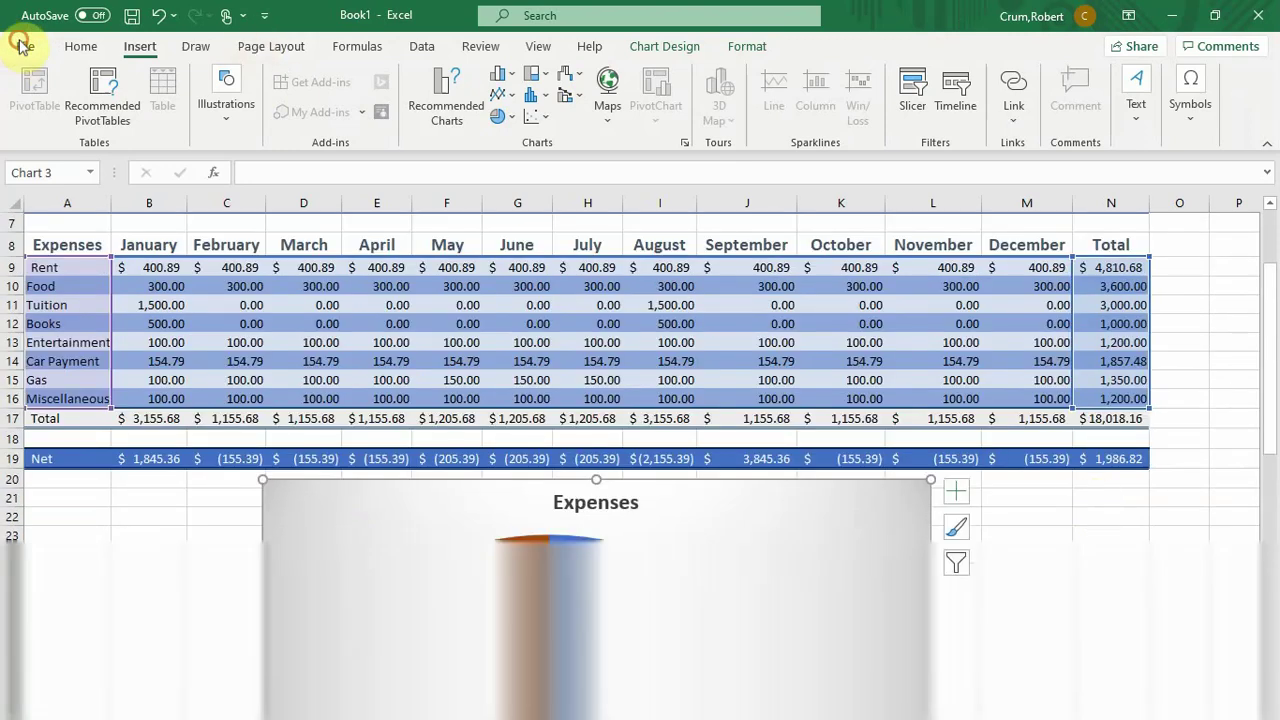
Preview how the selected chart prints, and check the Expenses Chart sheet before returning to the Budget sheet.
left_click(20, 44)
left_click(53, 333)
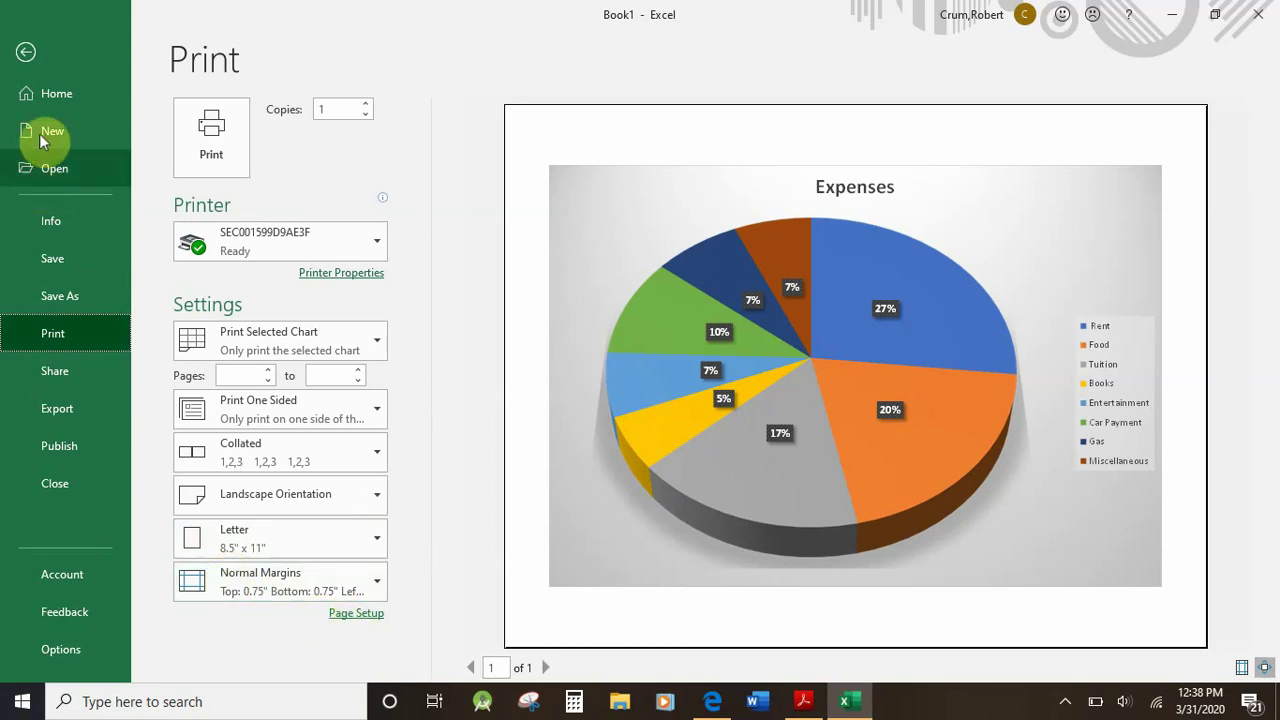
left_click(26, 56)
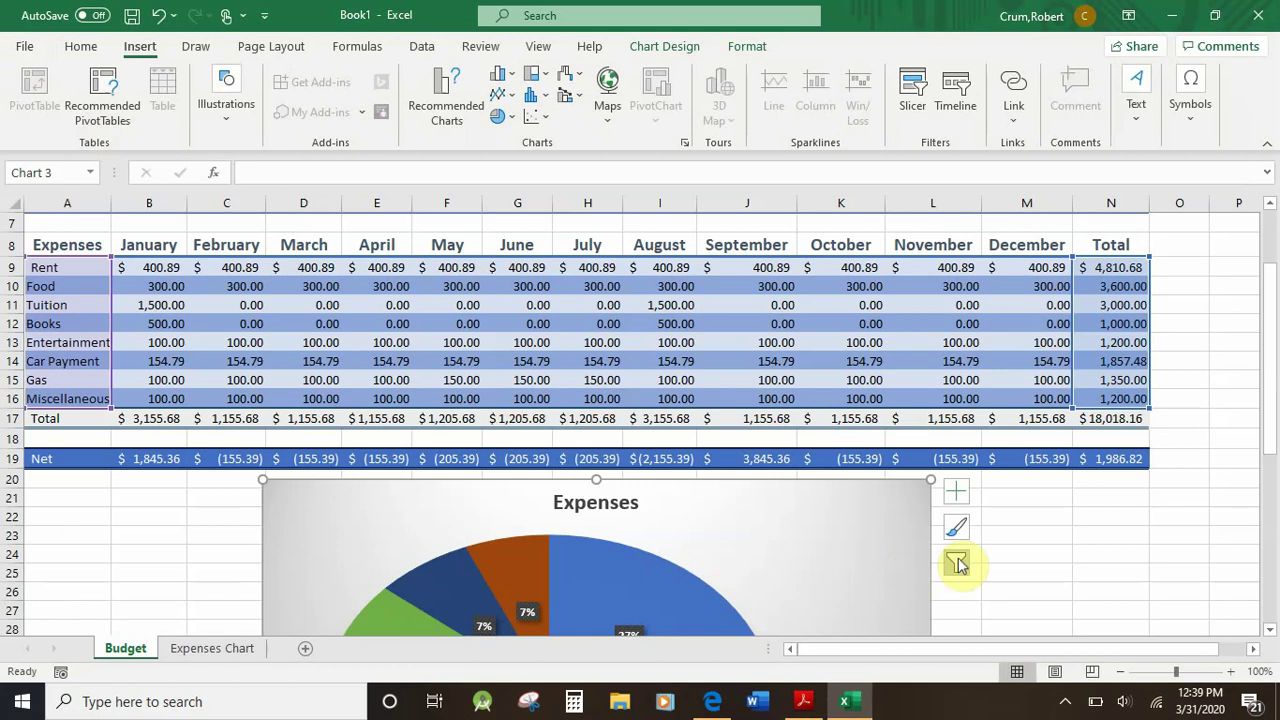
scroll(1115, 551, "down", 4)
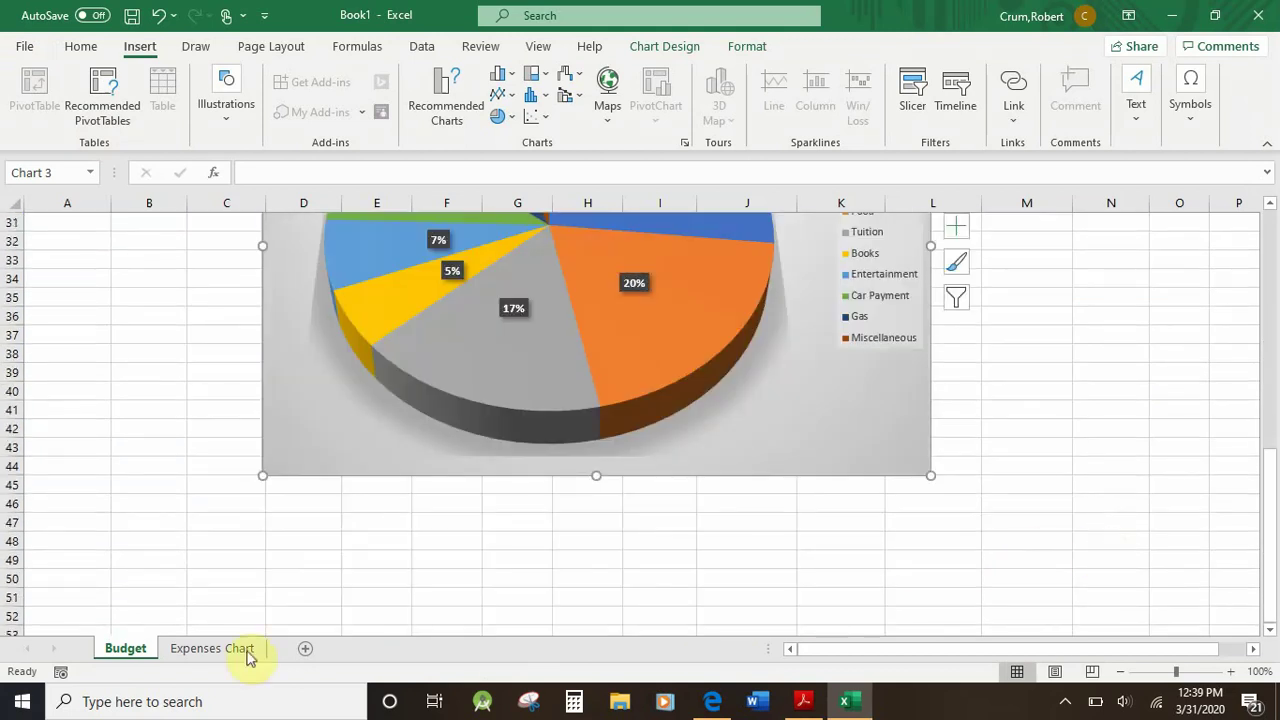
left_click(212, 648)
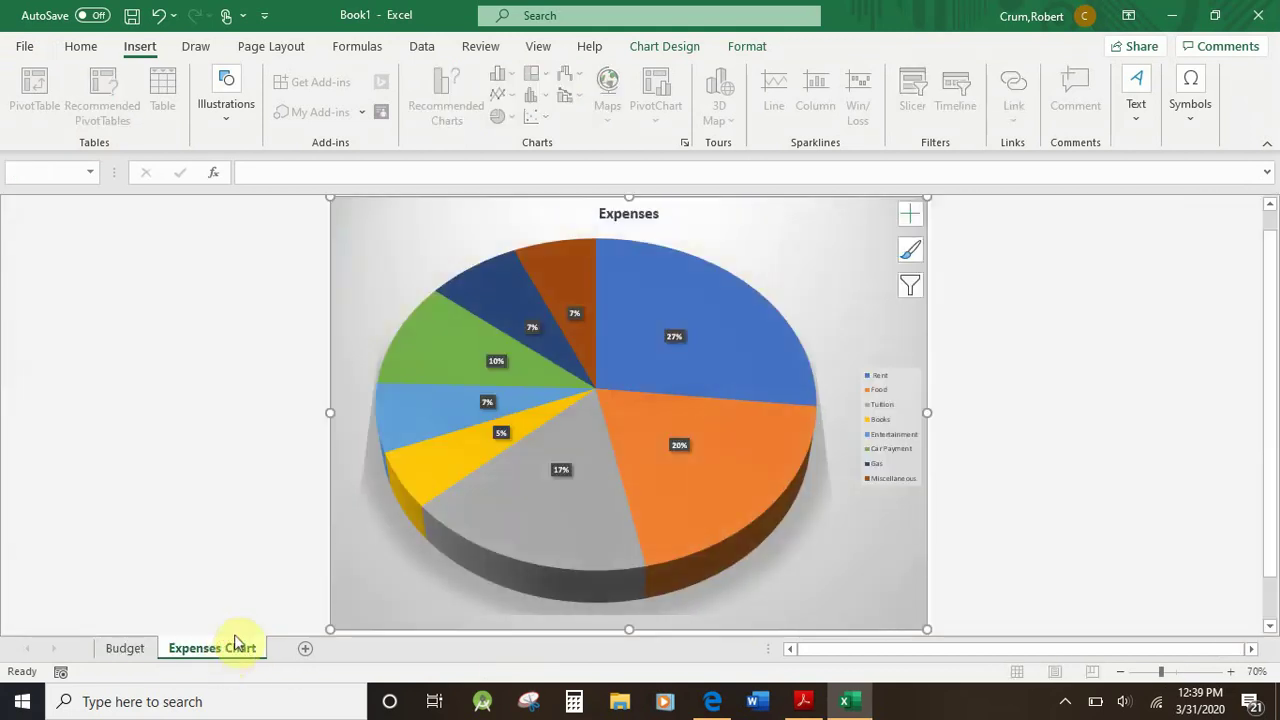
left_click(126, 650)
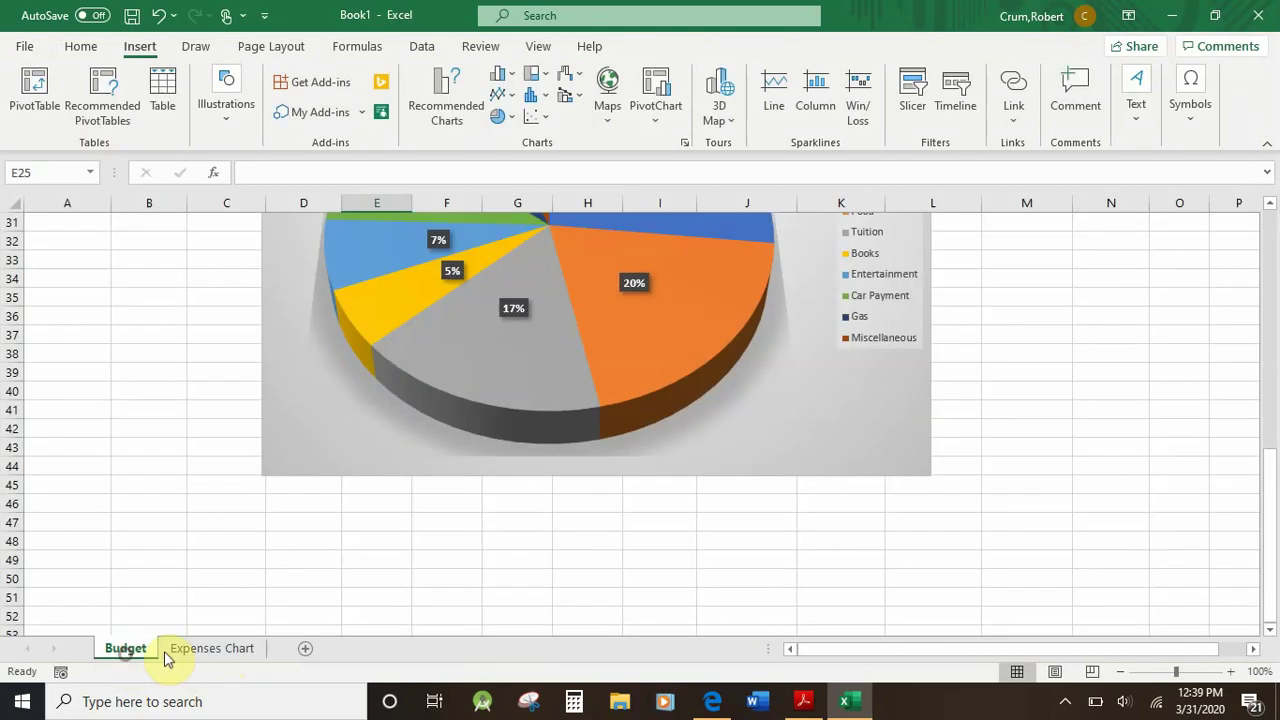
Shrink the pie chart from both lower corners so it spans columns E to L and ends around row 36.
left_click(265, 477)
left_click_drag(262, 476, 360, 331)
scroll(1049, 646, "up", 8)
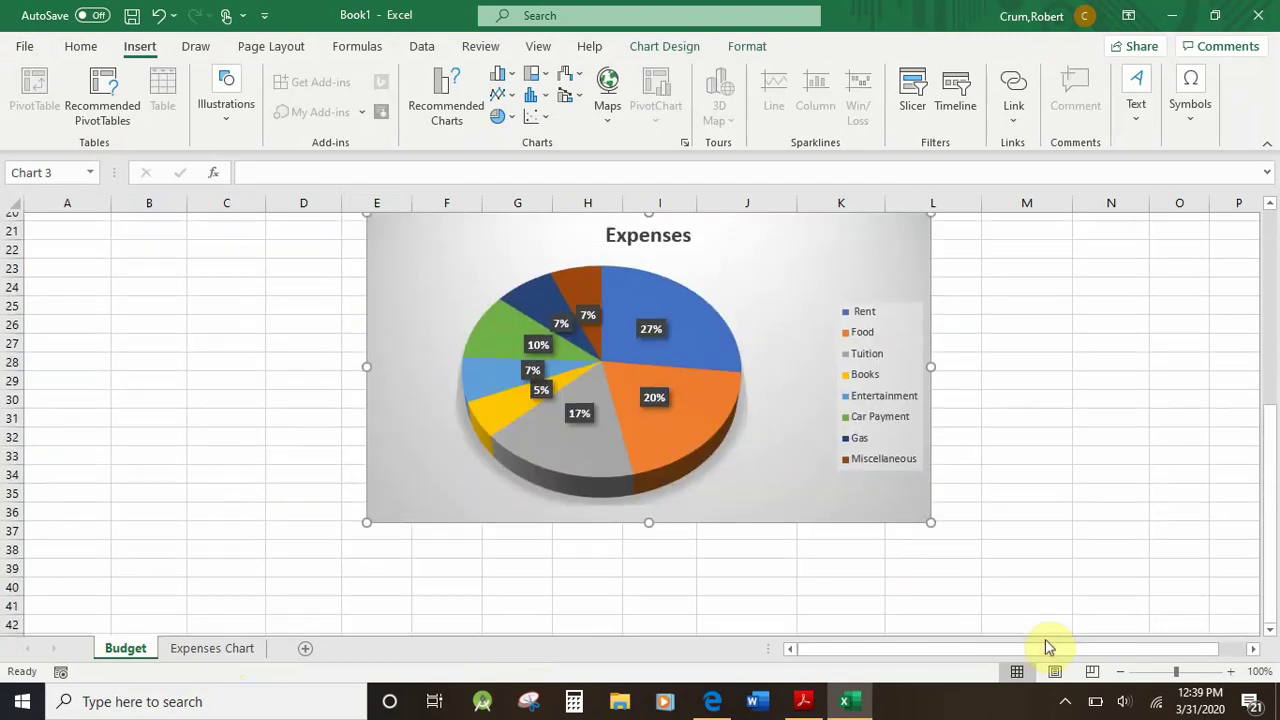
scroll(1049, 646, "down", 4)
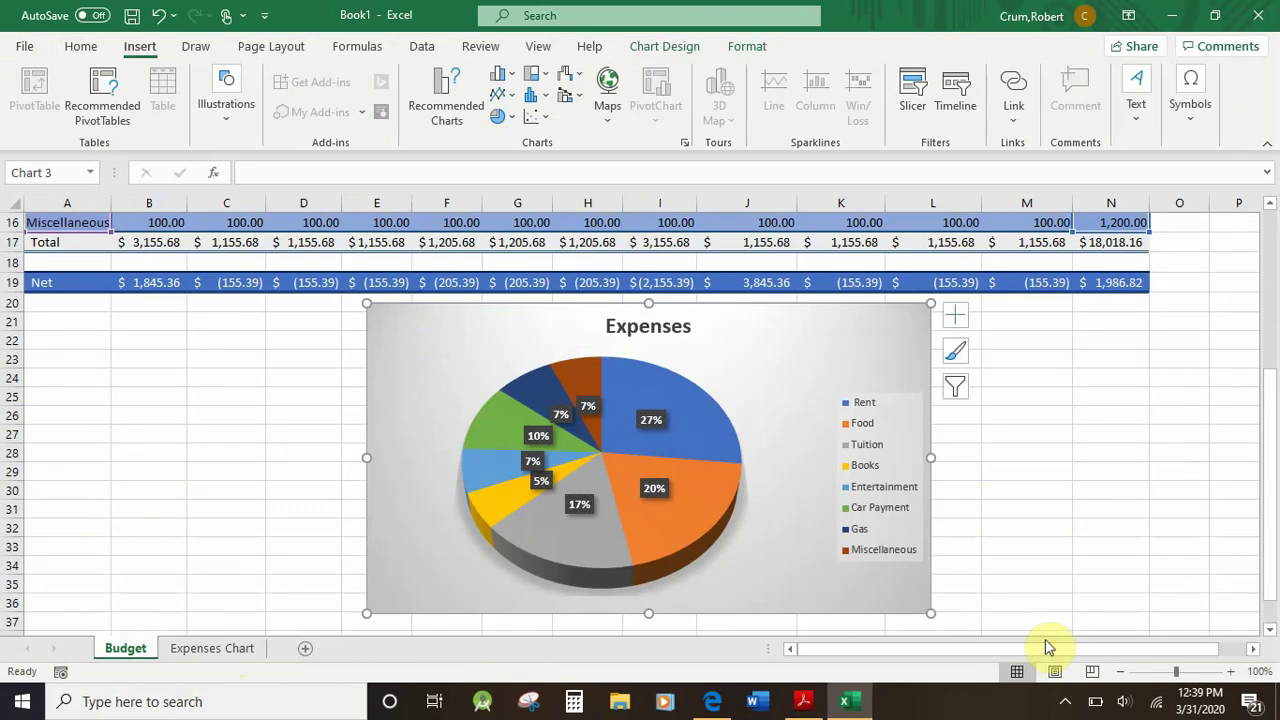
left_click_drag(932, 614, 906, 607)
scroll(240, 476, "up", 4)
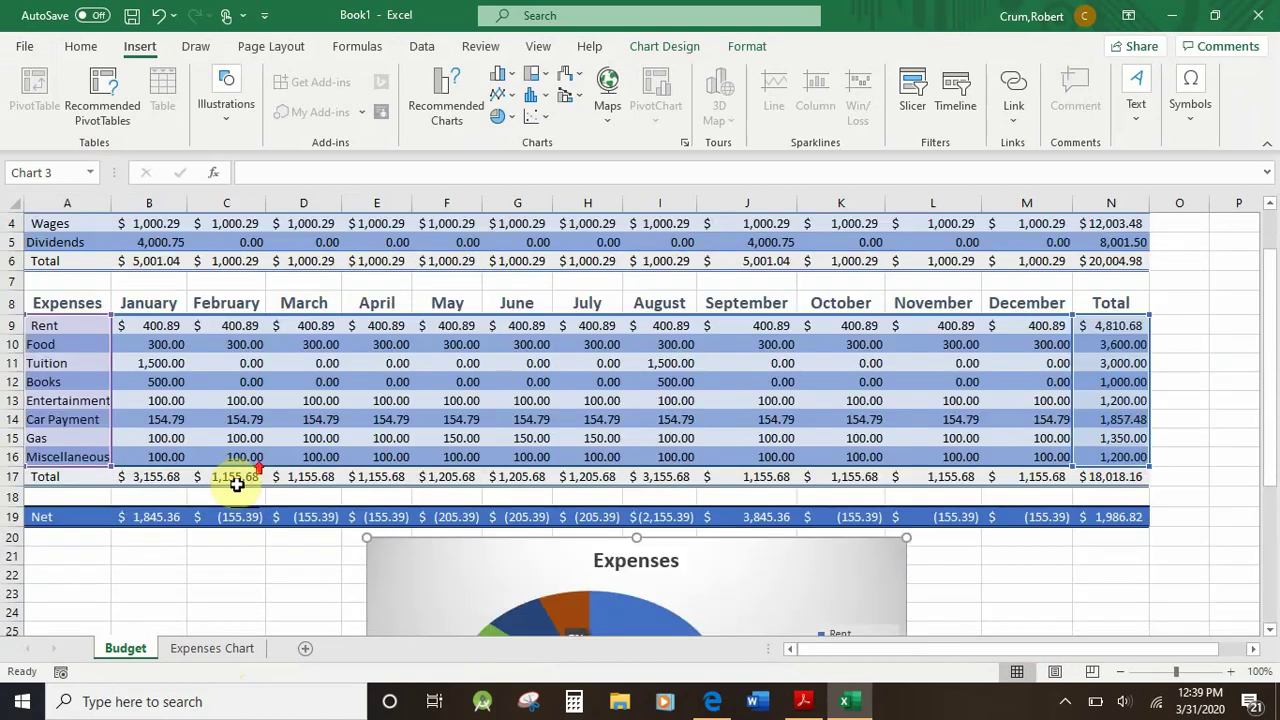
Deselect the chart by selecting cell C20 and preview how the whole Budget sheet prints.
left_click(222, 540)
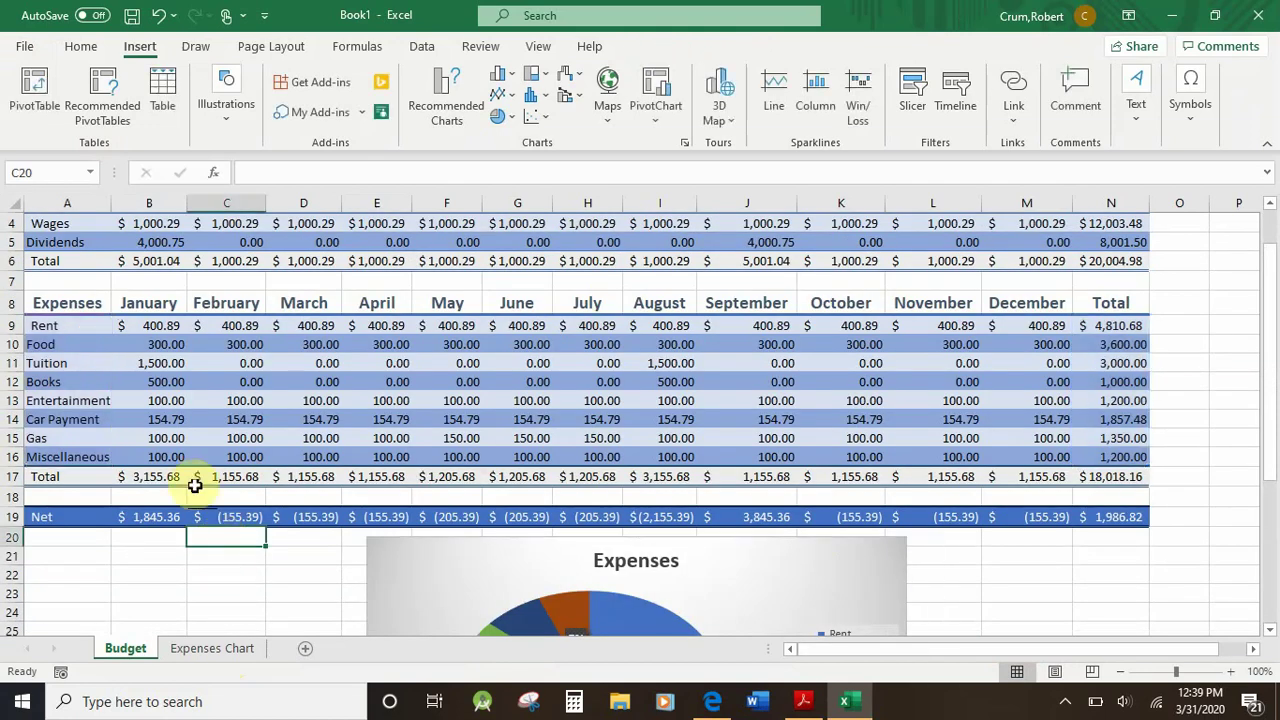
left_click(22, 50)
left_click(48, 334)
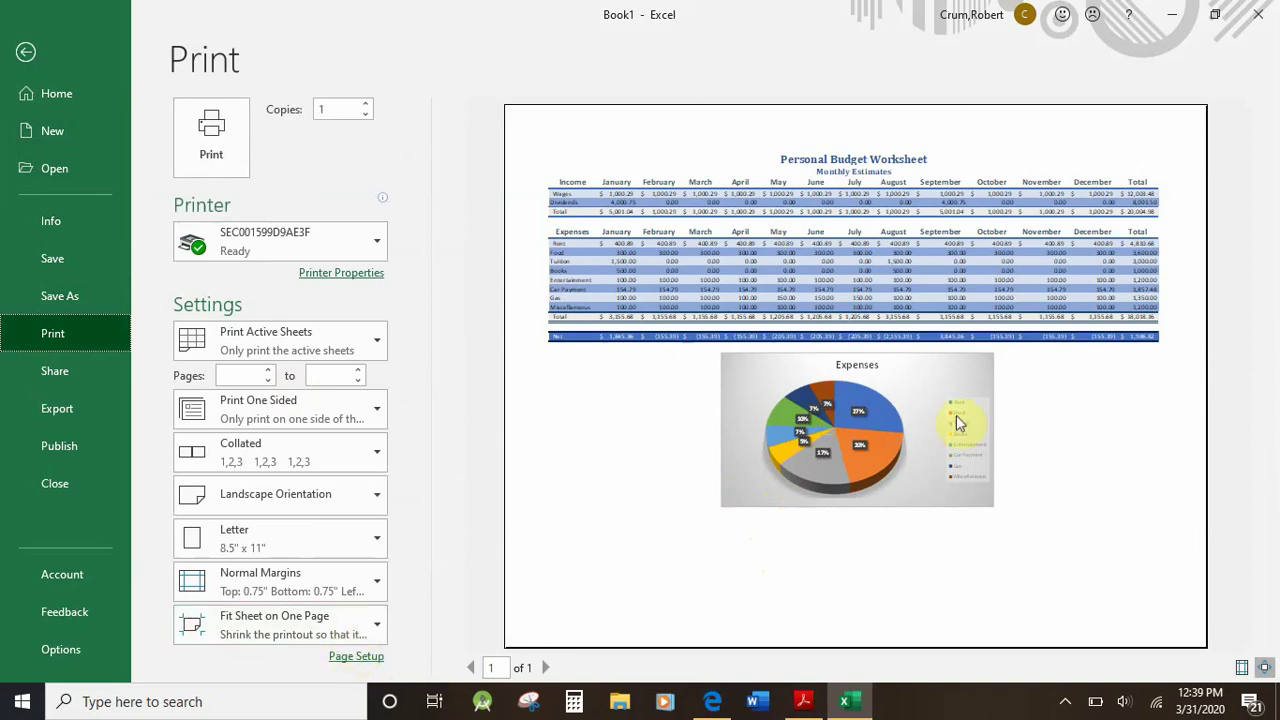
Try the No Scaling print option and set the scaling back to Fit Sheet on One Page.
left_click(360, 640)
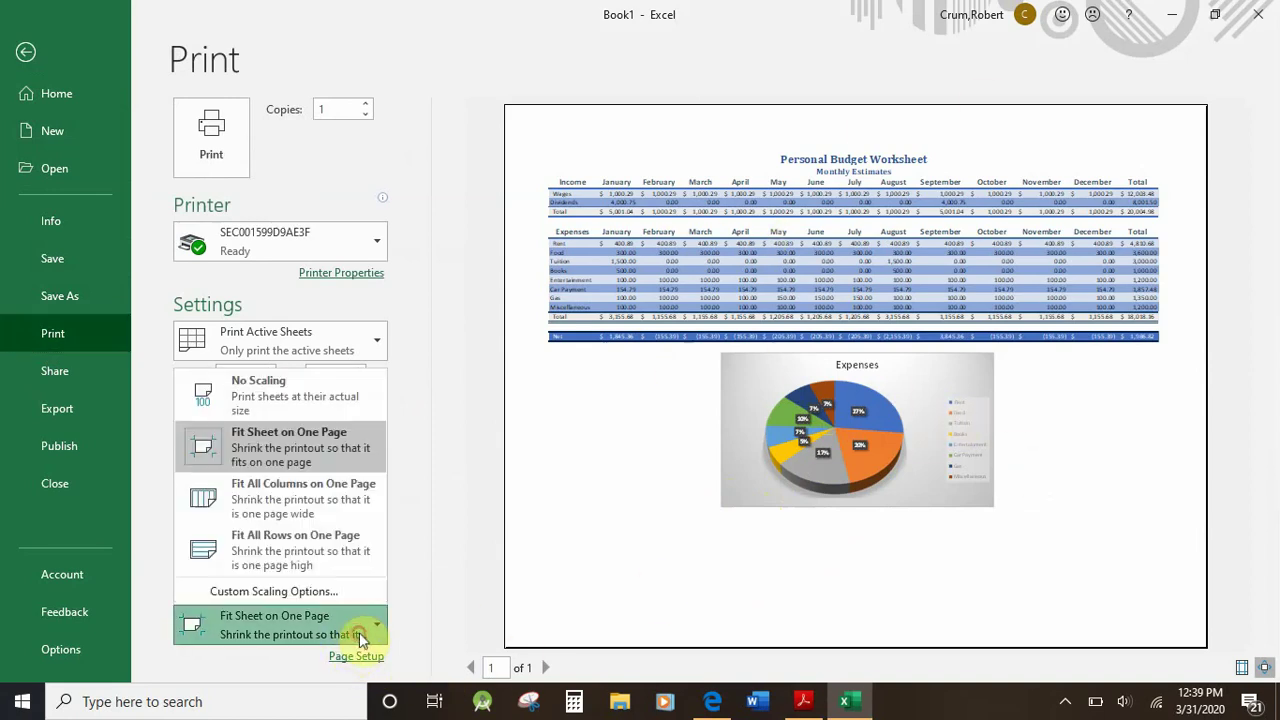
left_click(275, 388)
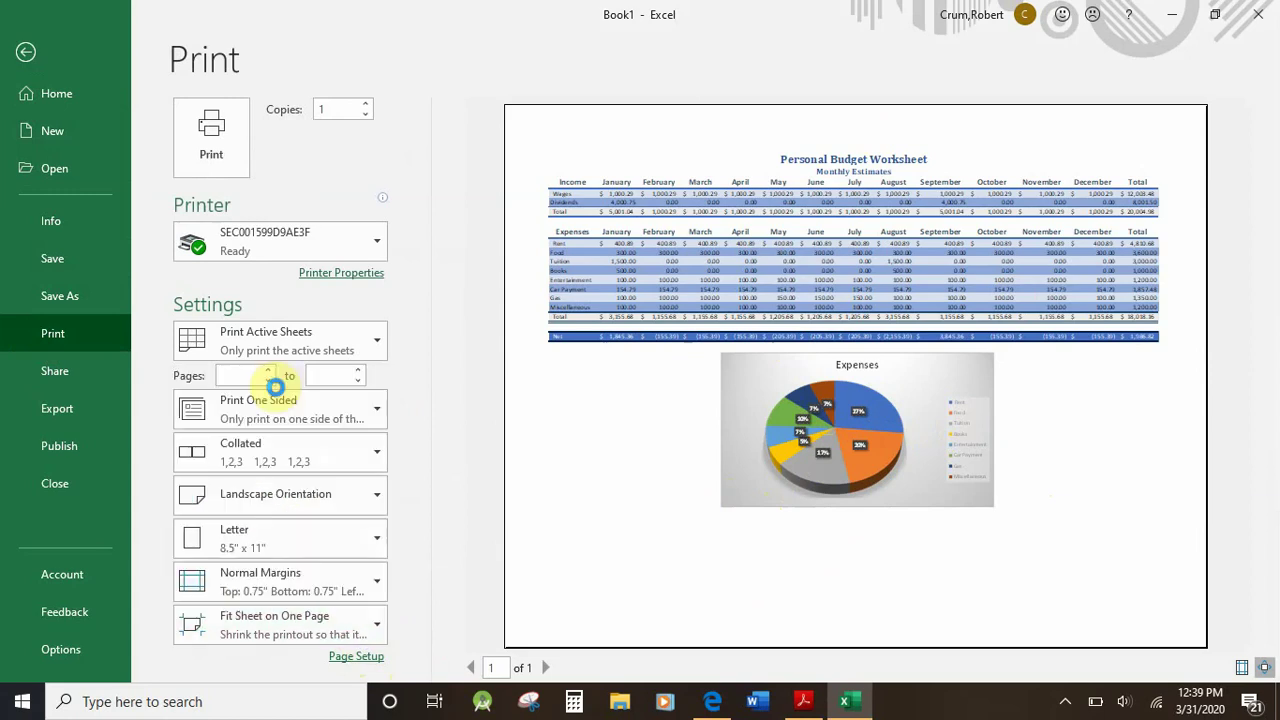
left_click(352, 634)
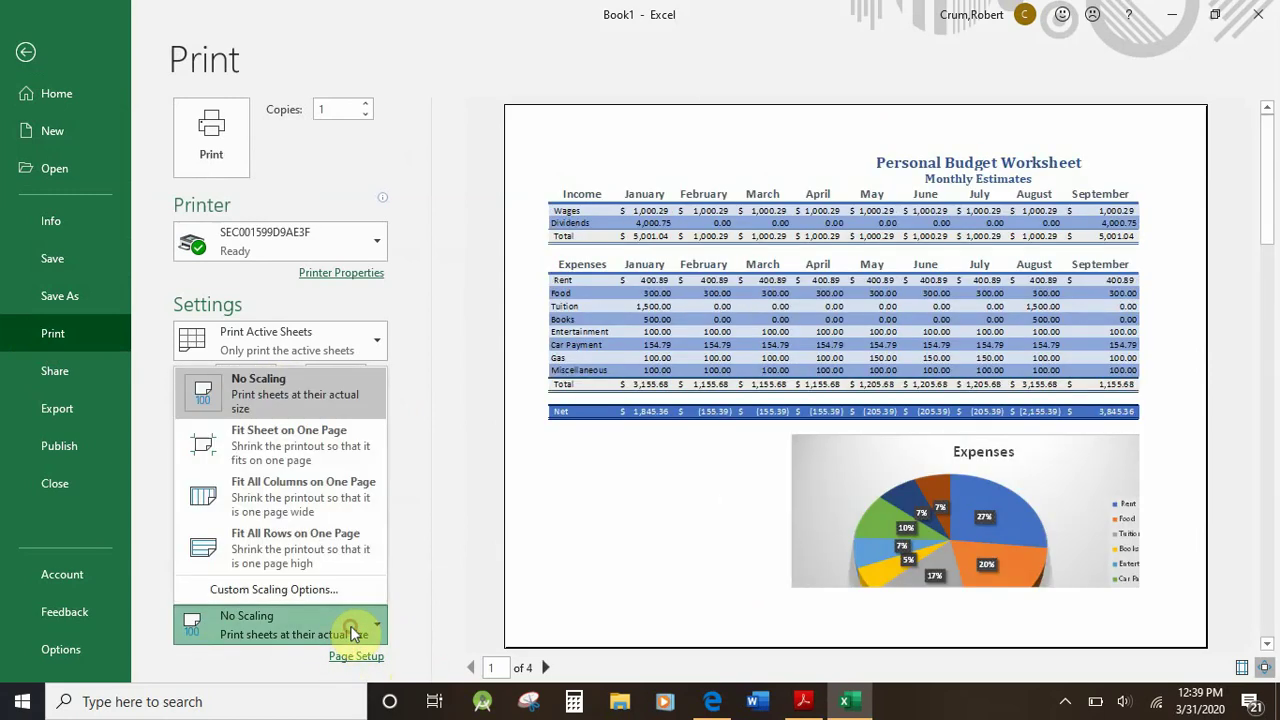
left_click(305, 450)
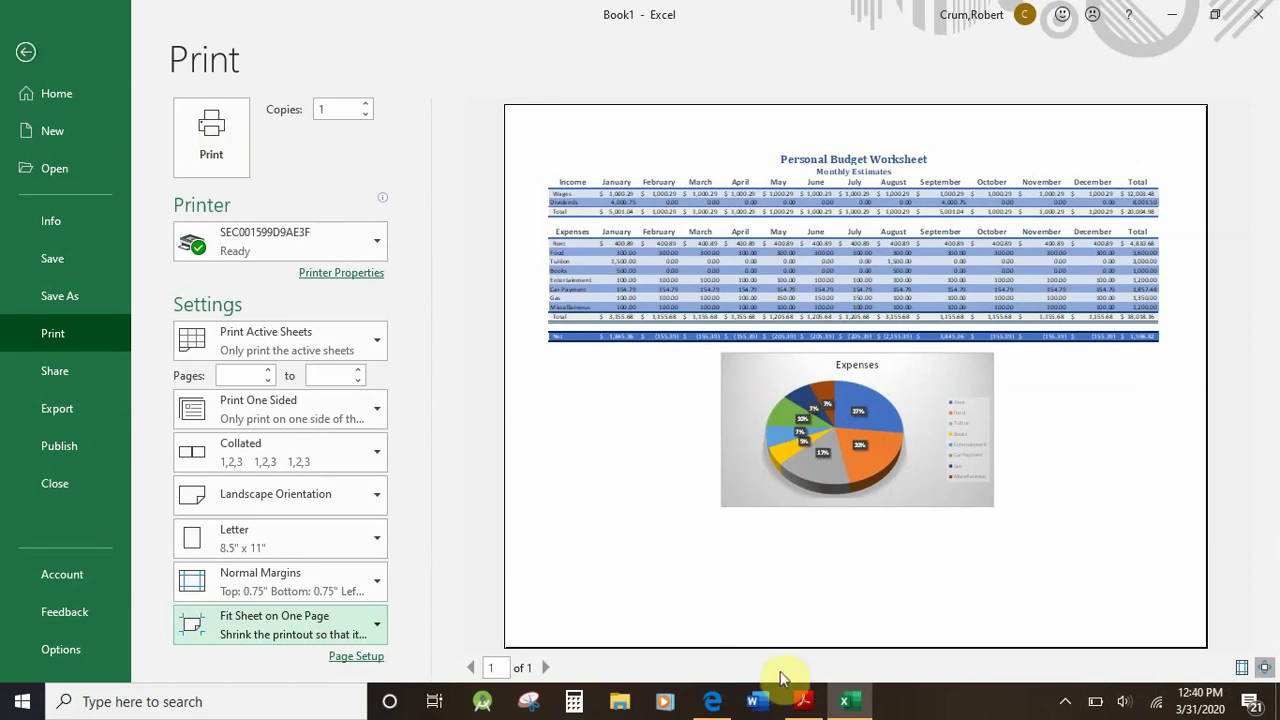
left_click(1066, 705)
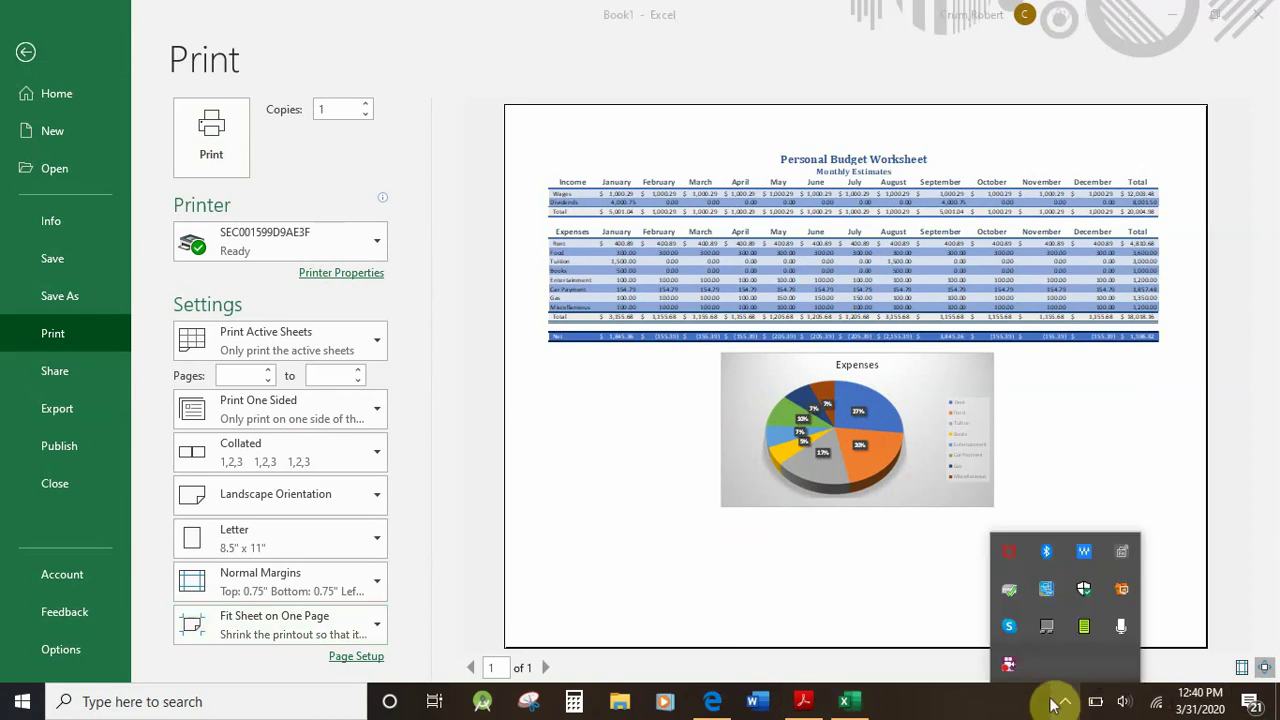